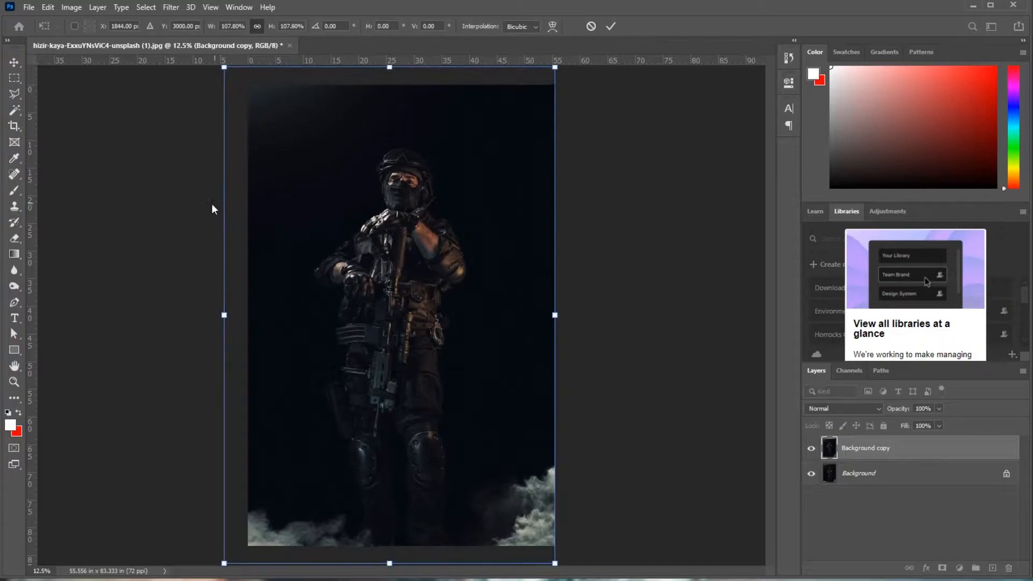
# - Enlarge the Background copy layer slightly so the soldier fills a little more of the canvas
pyautogui.press('Escape')
pyautogui.hotkey('ctrl', 't')
pyautogui.moveTo(210, 185); pyautogui.dragTo(203, 193)
pyautogui.moveTo(555, 309); pyautogui.dragTo(565, 309)
pyautogui.press('Return')
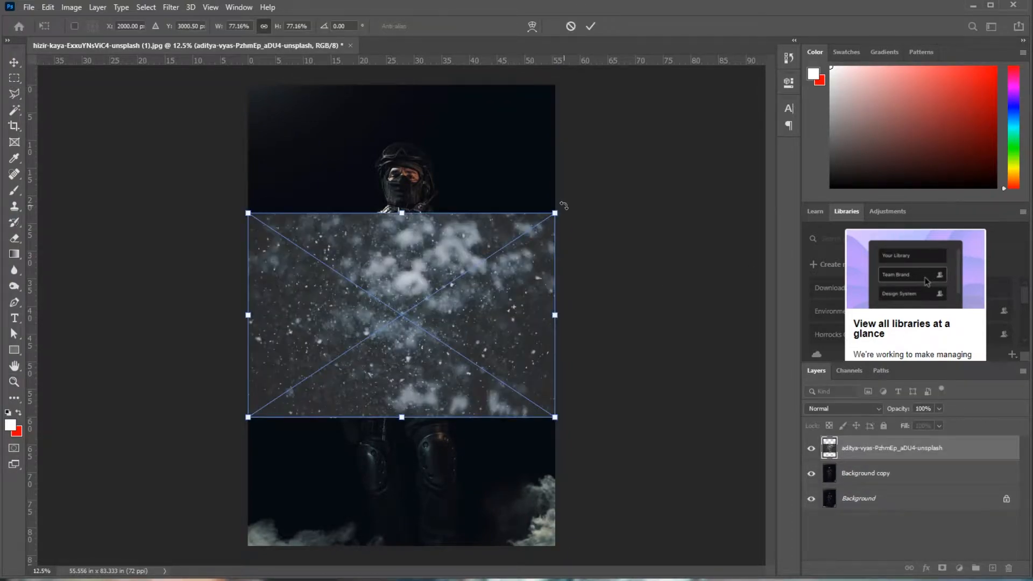
# - Scale up the placed snow photo proportionally until it covers the whole canvas
pyautogui.moveTo(555, 213); pyautogui.dragTo(754, 88)
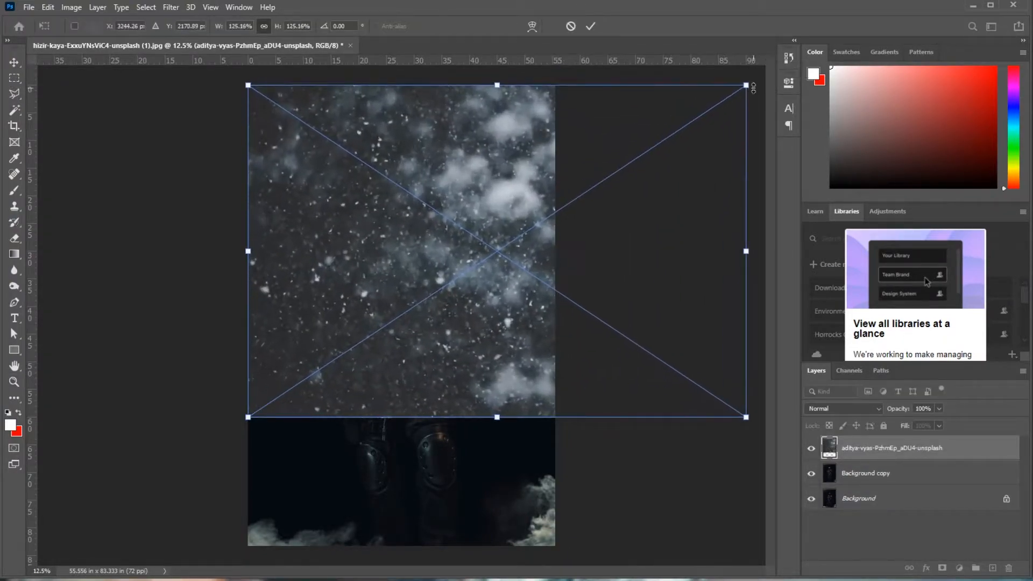
pyautogui.moveTo(243, 416); pyautogui.dragTo(54, 546)
pyautogui.press('Return')
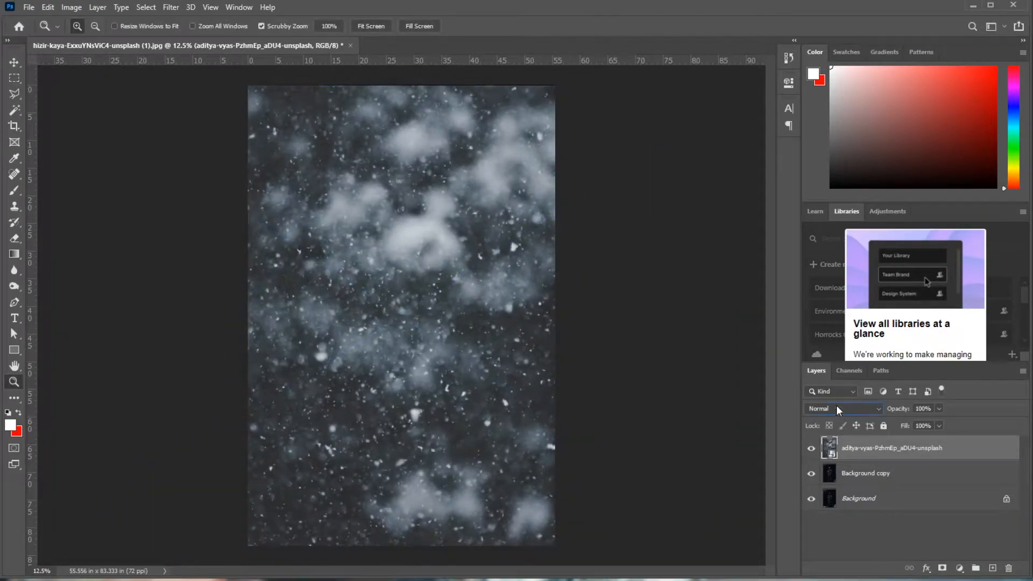
# - Set the snow layer's blend mode to Screen and its opacity to 55%
pyautogui.click(837, 405)
pyautogui.click(831, 417)
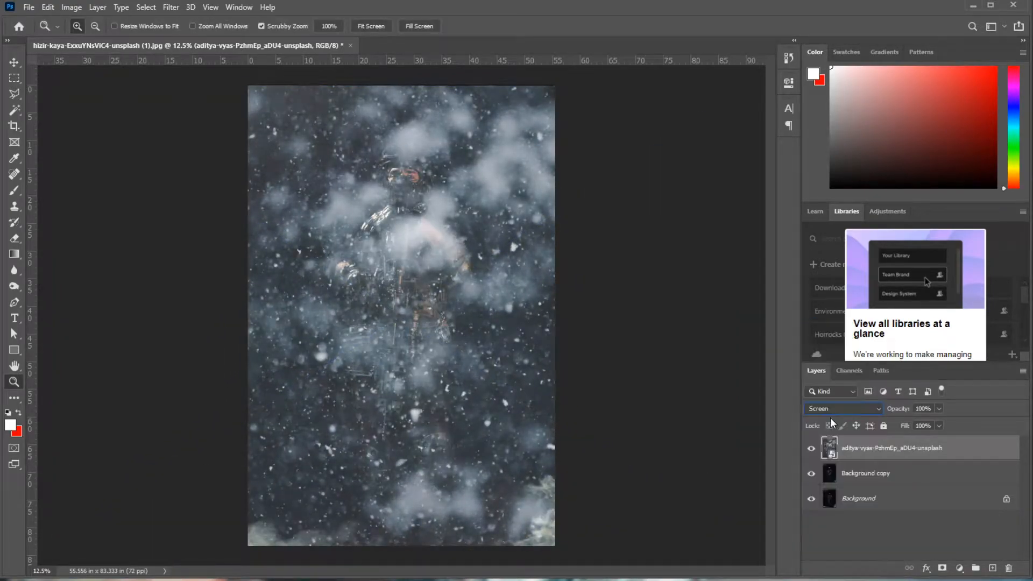
pyautogui.click(941, 408)
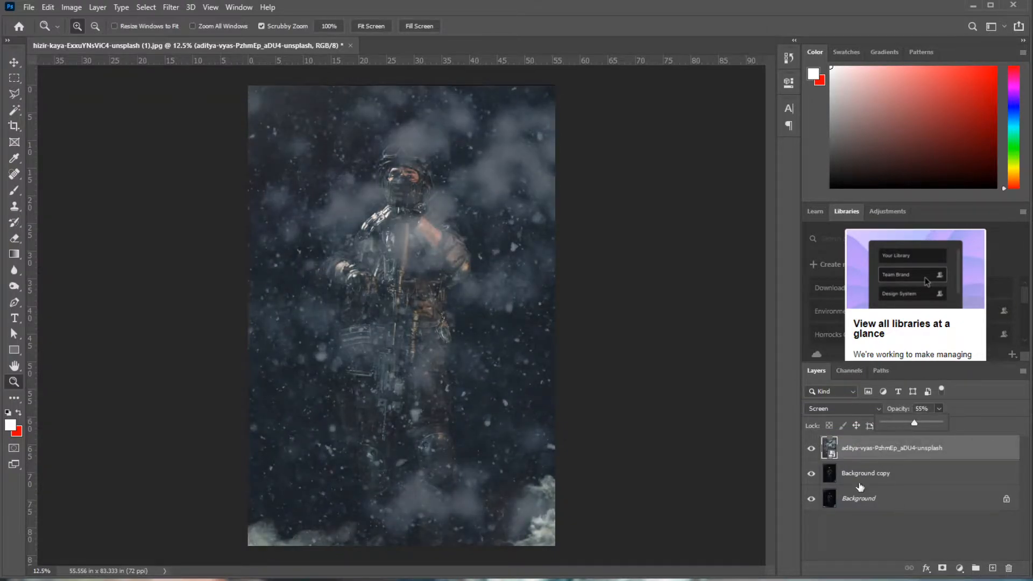
# - Rasterize the snow layer and erase the snow along both side edges of the image with a large soft eraser
pyautogui.click(15, 237)
pyautogui.click(357, 269)
pyautogui.click(487, 242)
pyautogui.moveTo(491, 245)
pyautogui.mouseDown()
pyautogui.moveTo(540, 223)
pyautogui.moveTo(567, 179)
pyautogui.moveTo(583, 180)
pyautogui.moveTo(563, 352)
pyautogui.moveTo(558, 473)
pyautogui.mouseUp()
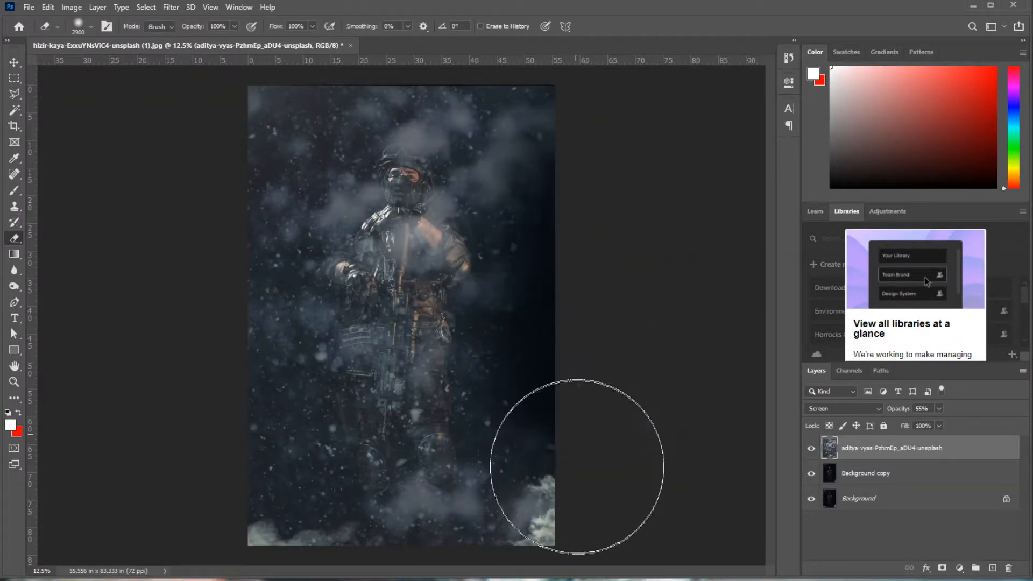
pyautogui.moveTo(192, 290)
pyautogui.mouseDown()
pyautogui.moveTo(190, 489)
pyautogui.moveTo(214, 250)
pyautogui.moveTo(211, 145)
pyautogui.moveTo(231, 123)
pyautogui.mouseUp()
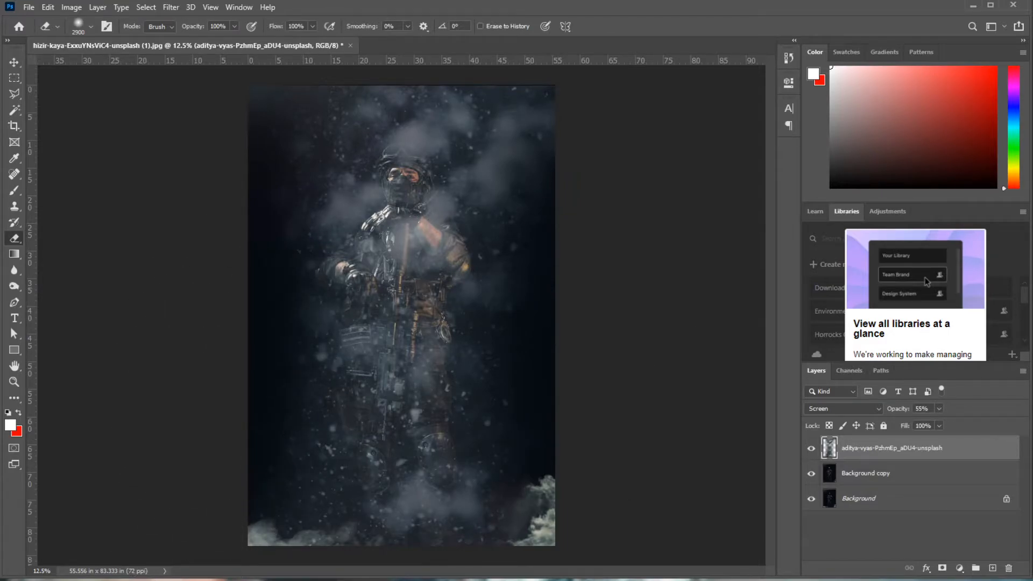
# - Place the sparks photo above the snow layer and scale it to about 194% so it covers the canvas
pyautogui.moveTo(373, 357); pyautogui.dragTo(433, 335)
pyautogui.moveTo(555, 315); pyautogui.dragTo(1017, 250)
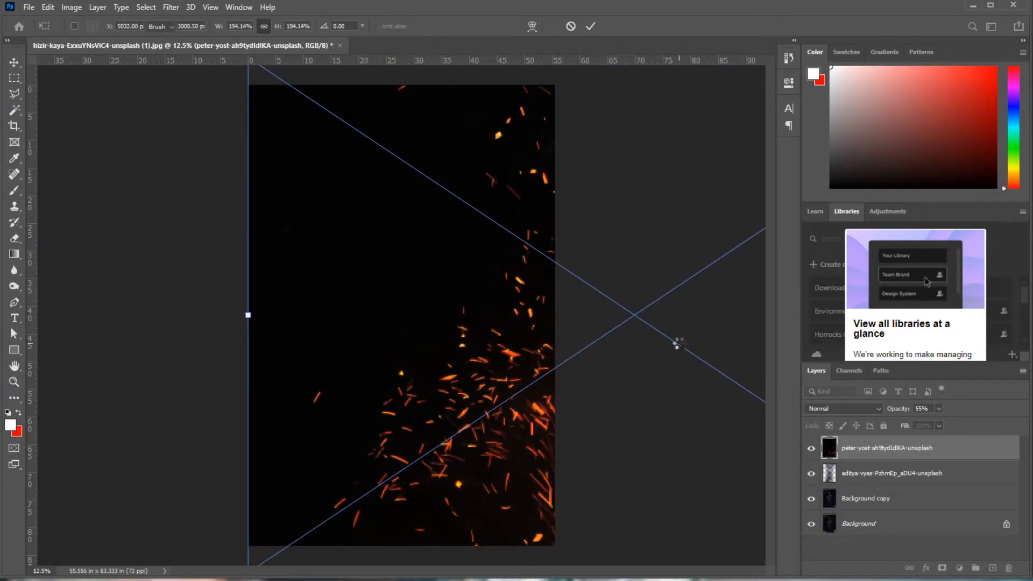
pyautogui.press('Return')
# - Set the sparks layer to Screen at 22% opacity and duplicate it
pyautogui.click(812, 410)
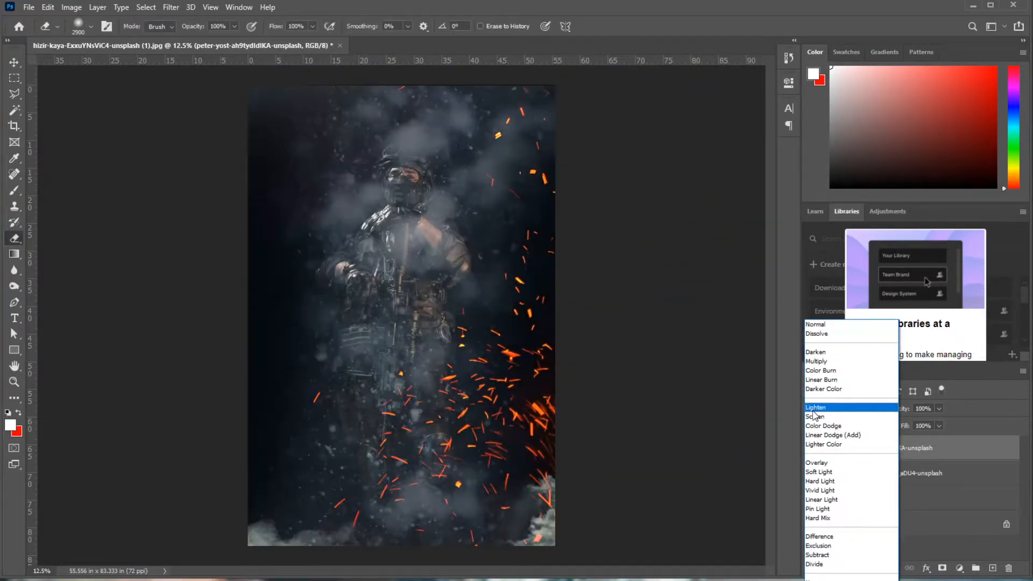
pyautogui.click(815, 418)
pyautogui.click(940, 412)
pyautogui.moveTo(942, 423); pyautogui.dragTo(993, 568)
# - Rotate the duplicated sparks layer 180° and shift it left, centred at about X -904 px, Y 2729 px
pyautogui.click(47, 7)
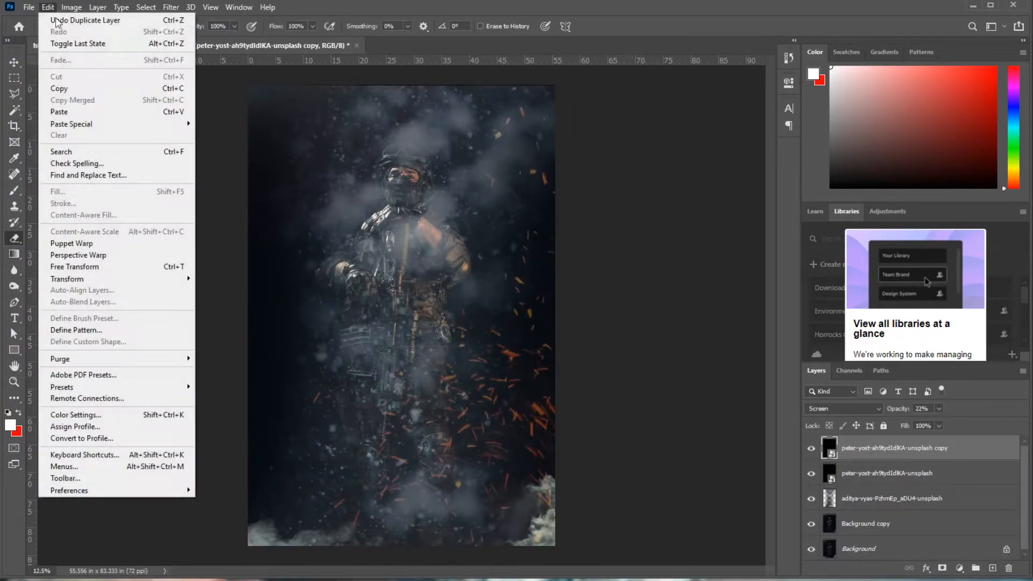
pyautogui.moveTo(113, 278)
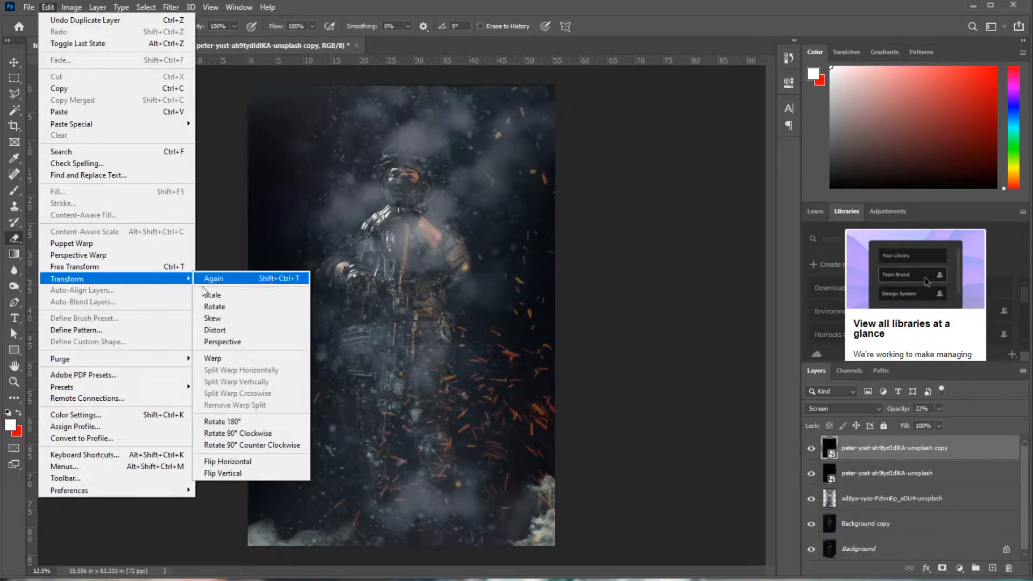
pyautogui.click(232, 307)
pyautogui.moveTo(231, 305); pyautogui.dragTo(764, 355)
pyautogui.moveTo(624, 316); pyautogui.dragTo(172, 289)
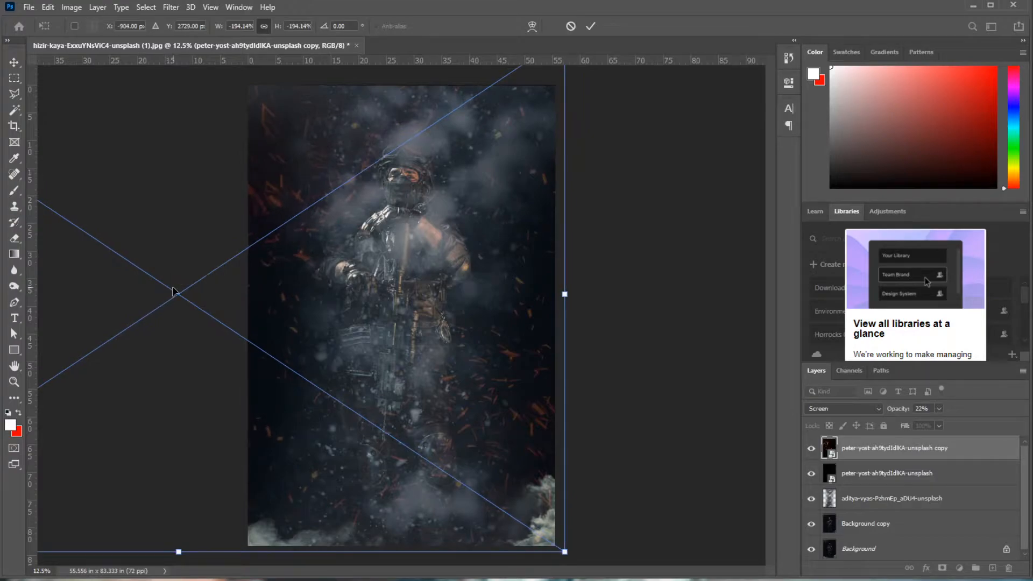
pyautogui.press('Return')
# - Rasterize the duplicated sparks layer and erase its sparks over the soldier and along the left side of the image
pyautogui.press('e')
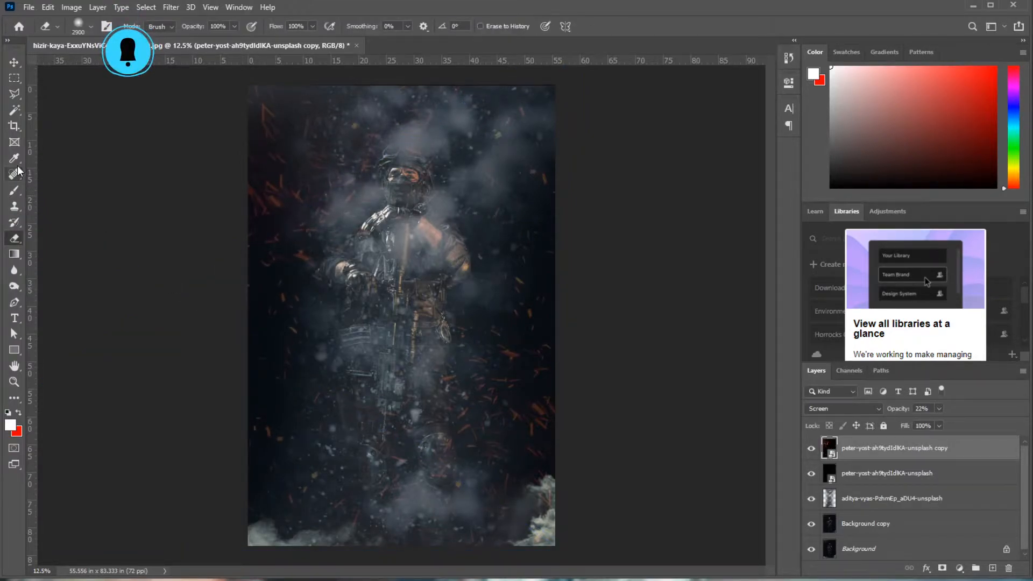
pyautogui.click(491, 251)
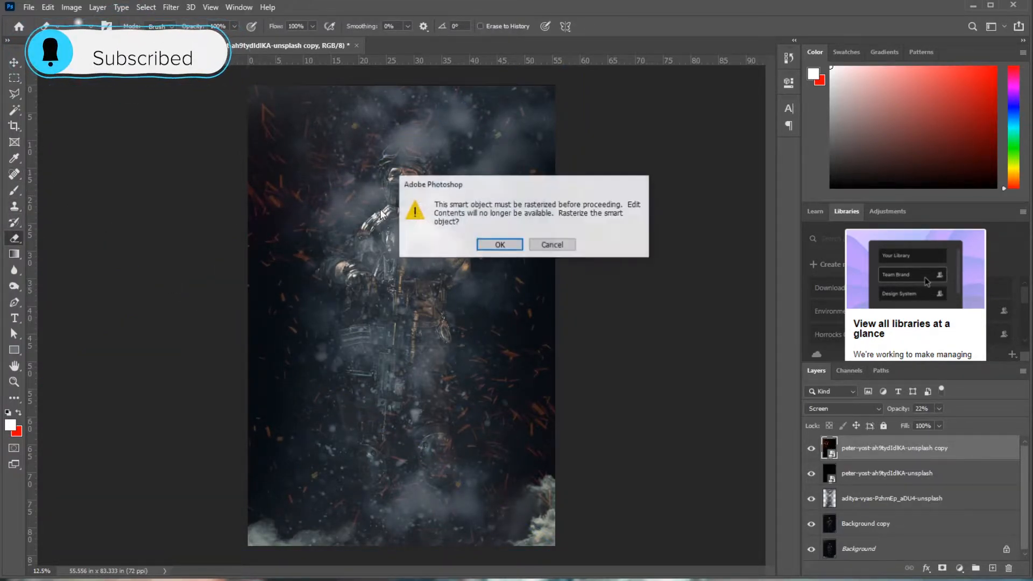
pyautogui.click(499, 245)
pyautogui.moveTo(415, 208)
pyautogui.mouseDown()
pyautogui.moveTo(404, 104)
pyautogui.moveTo(380, 157)
pyautogui.mouseUp()
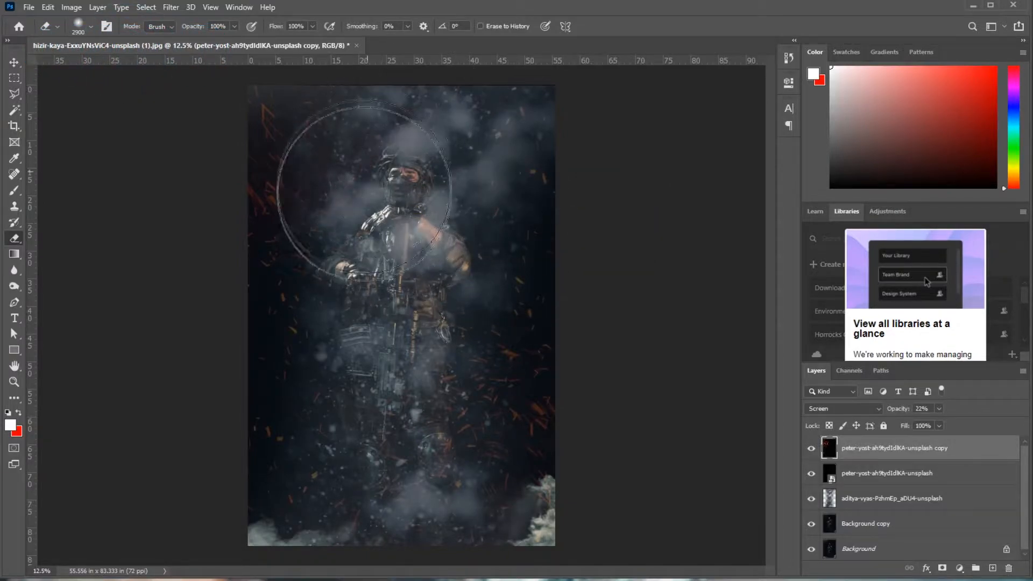
pyautogui.moveTo(348, 412)
pyautogui.mouseDown()
pyautogui.moveTo(354, 216)
pyautogui.moveTo(343, 140)
pyautogui.moveTo(270, 157)
pyautogui.moveTo(252, 144)
pyautogui.mouseUp()
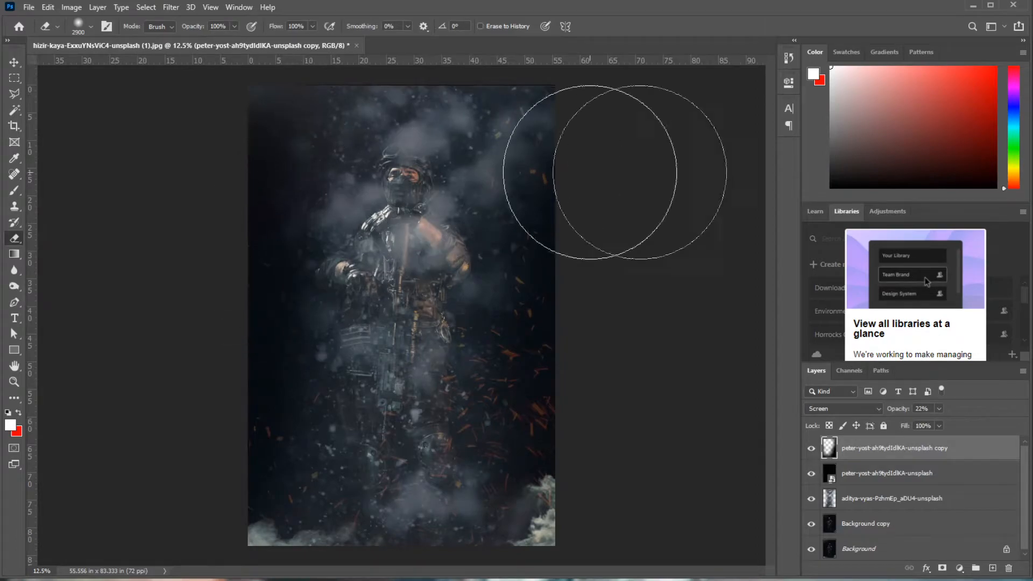
# - Set the snow layer's opacity to 46% and scale the layer to about 101.2%
pyautogui.click(21, 65)
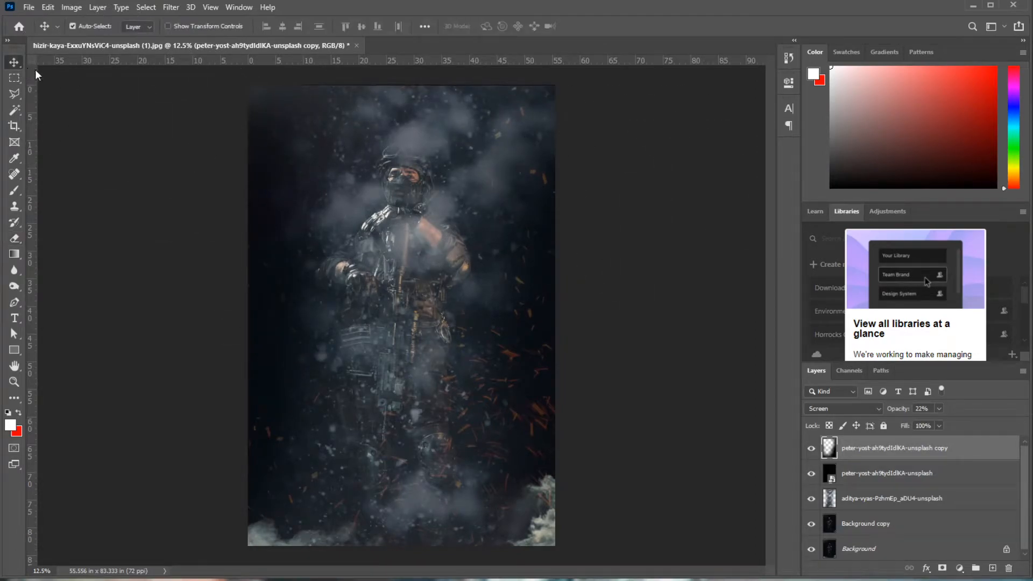
pyautogui.click(889, 491)
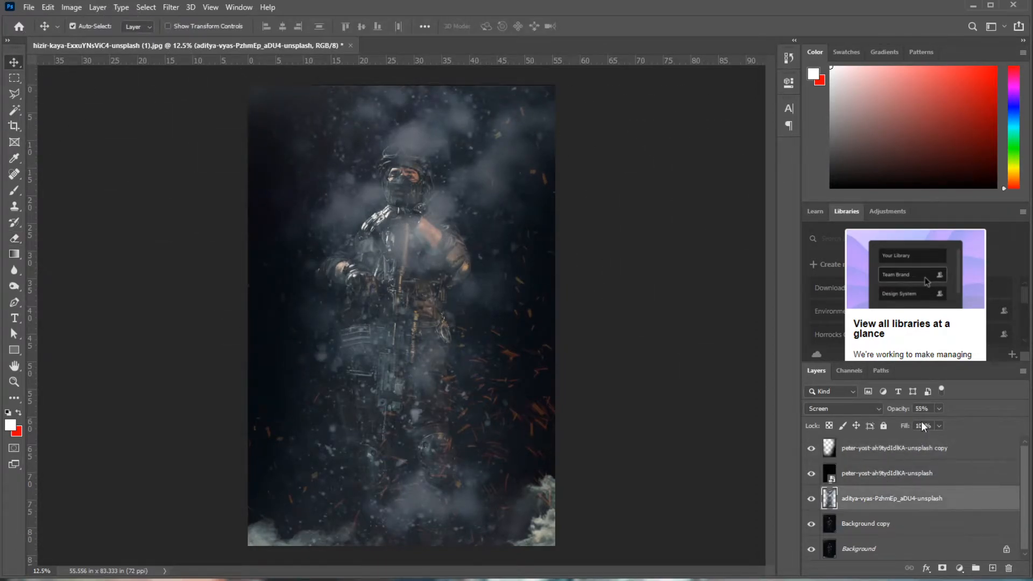
pyautogui.moveTo(932, 424); pyautogui.dragTo(934, 423)
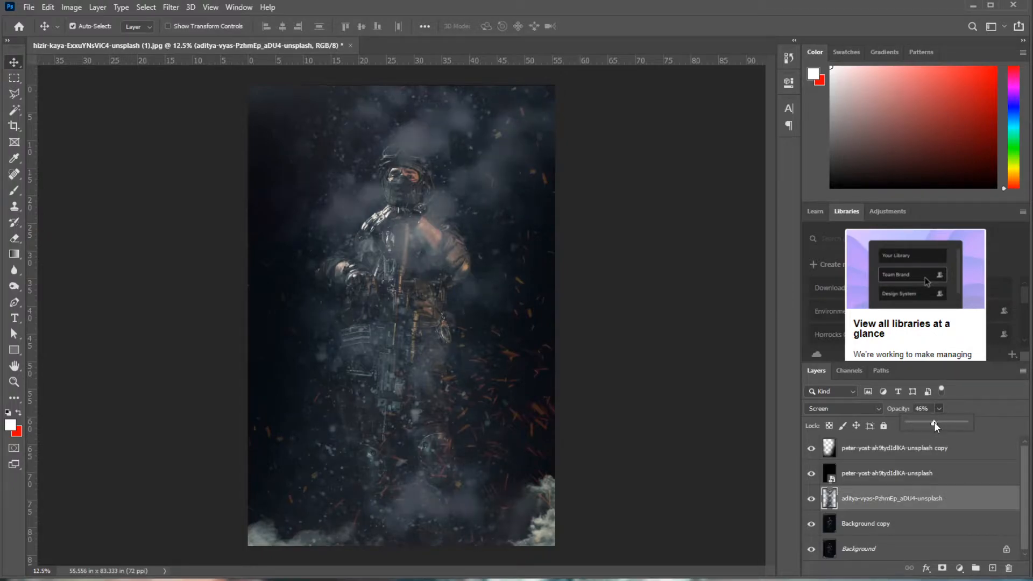
pyautogui.hotkey('ctrl', 't')
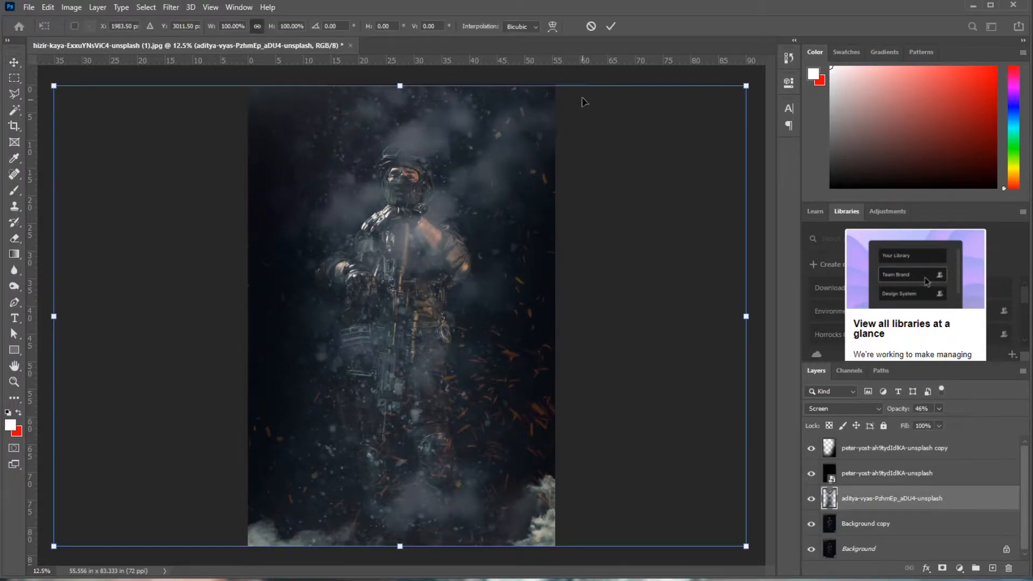
pyautogui.moveTo(584, 83); pyautogui.dragTo(586, 75)
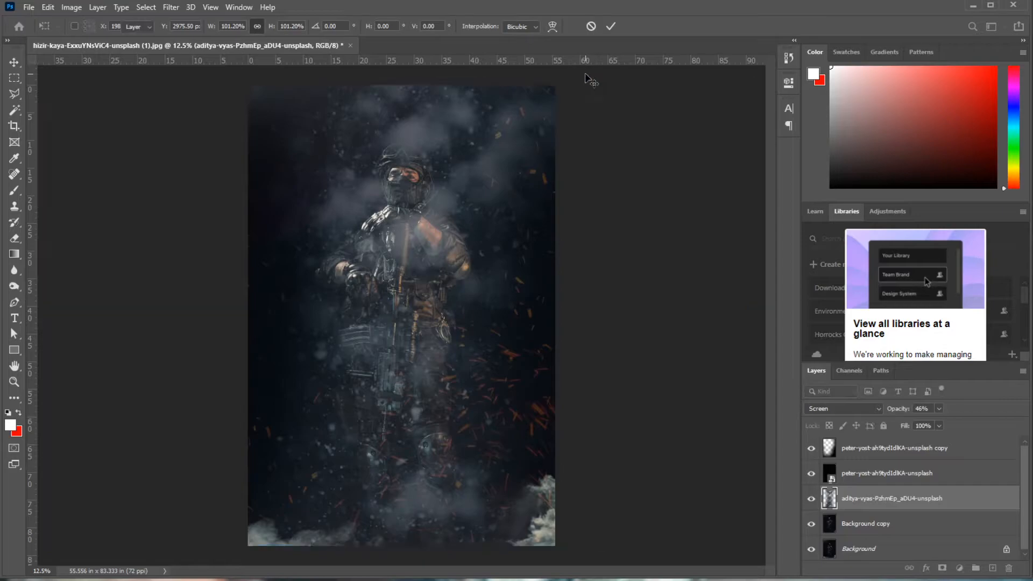
# - Add the white text CALL DUTY across the soldier's upper chest and enlarge it to about 352 pt
pyautogui.press('t')
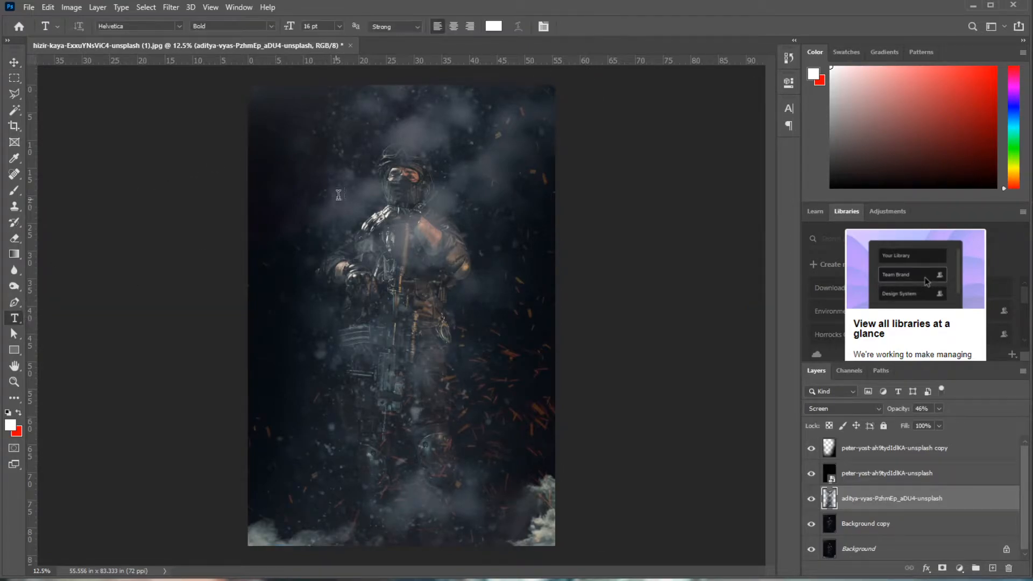
pyautogui.click(340, 194)
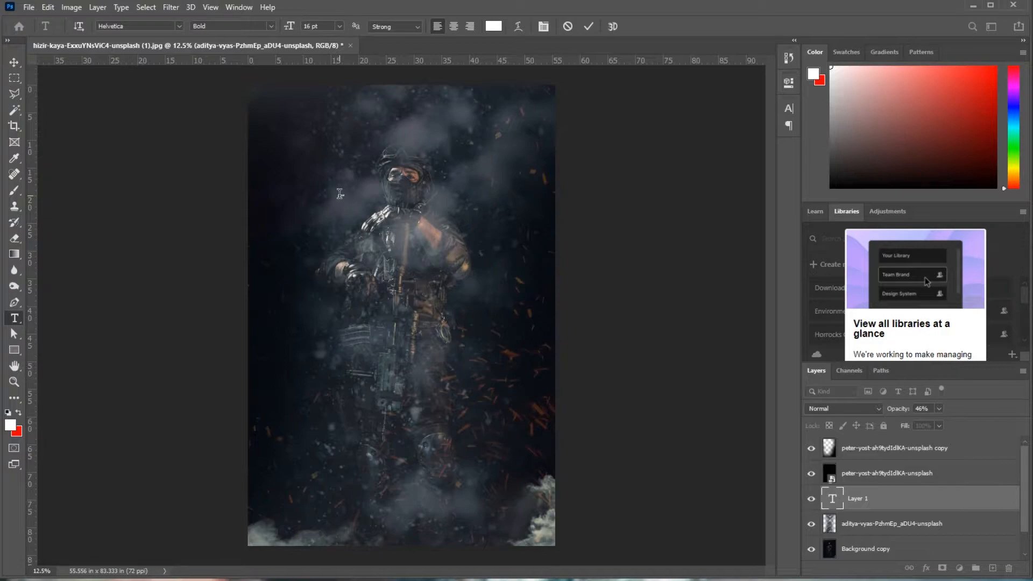
pyautogui.hotkey('ctrl', 'Return')
pyautogui.hotkey('ctrl', 't')
pyautogui.moveTo(346, 197); pyautogui.dragTo(492, 223)
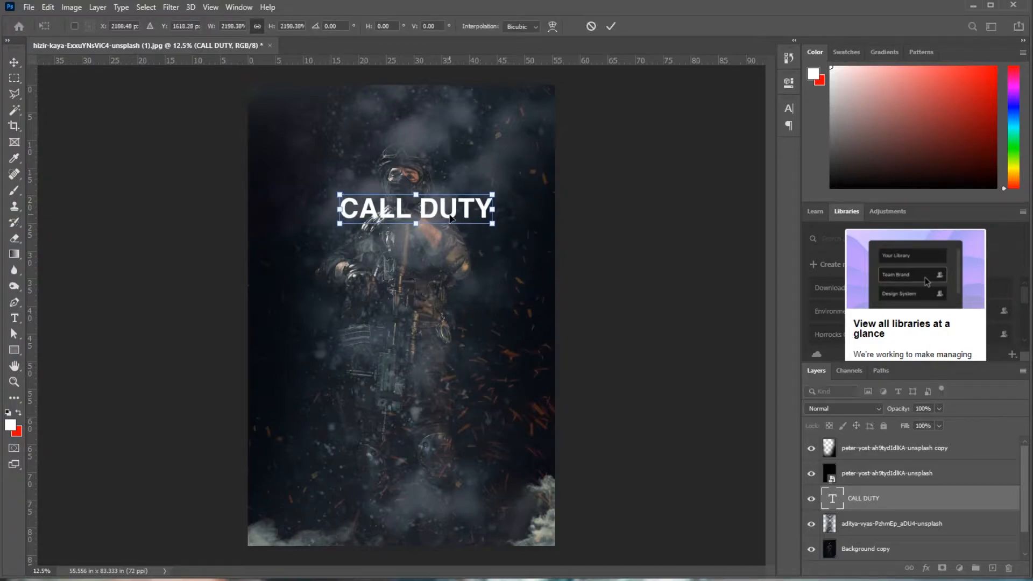
pyautogui.press('Return')
# - Change the CALL DUTY font to Call Of Ops Duty and move the text down over the soldier's torso
pyautogui.doubleClick(451, 217)
pyautogui.hotkey('ctrl', 'a')
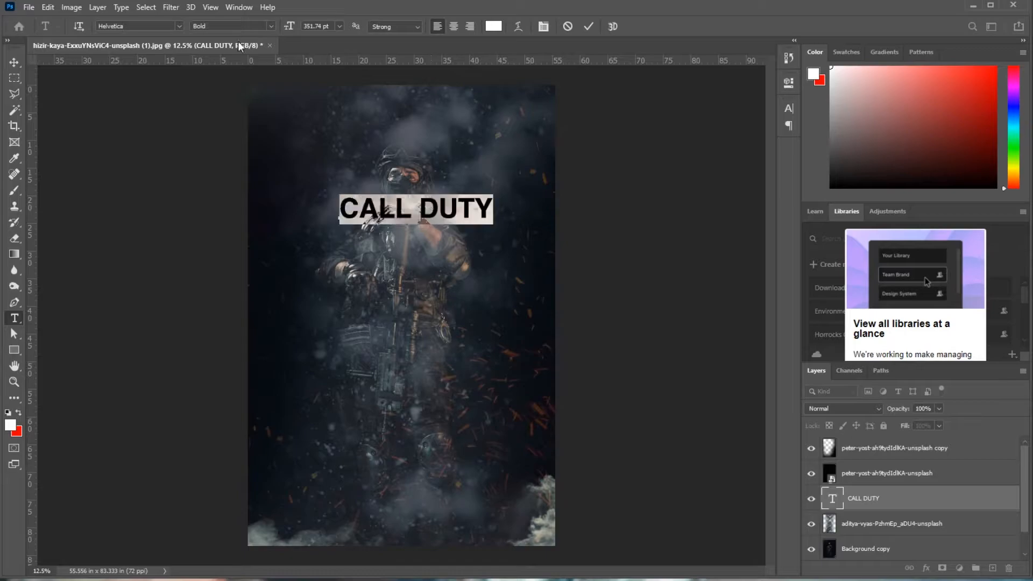
pyautogui.click(179, 26)
pyautogui.click(177, 75)
pyautogui.click(16, 62)
pyautogui.hotkey('ctrl', 't')
pyautogui.moveTo(457, 221); pyautogui.dragTo(443, 257)
pyautogui.press('Return')
# - Add the text OF, enlarge it to about 270 pt and place it between CALL and DUTY
pyautogui.press('t')
pyautogui.click(413, 339)
pyautogui.write('OF')
pyautogui.hotkey('ctrl', 'Return')
pyautogui.hotkey('ctrl', 't')
pyautogui.moveTo(442, 329); pyautogui.dragTo(399, 257)
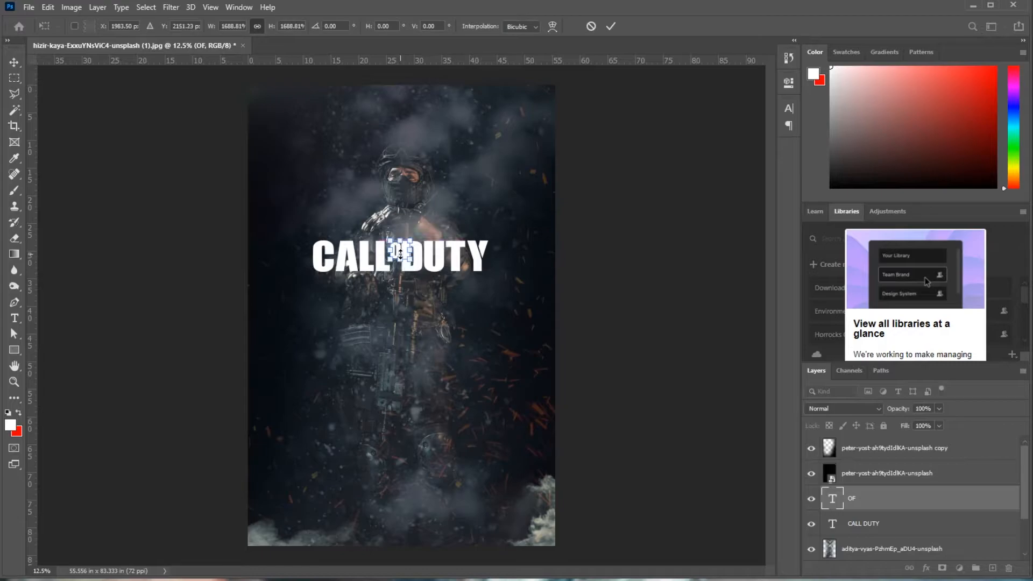
pyautogui.press('Return')
# - Widen the gap between CALL and DUTY with an extra space so the word OF fits
pyautogui.press('z')
pyautogui.click(398, 259)
pyautogui.press('t')
pyautogui.doubleClick(365, 257)
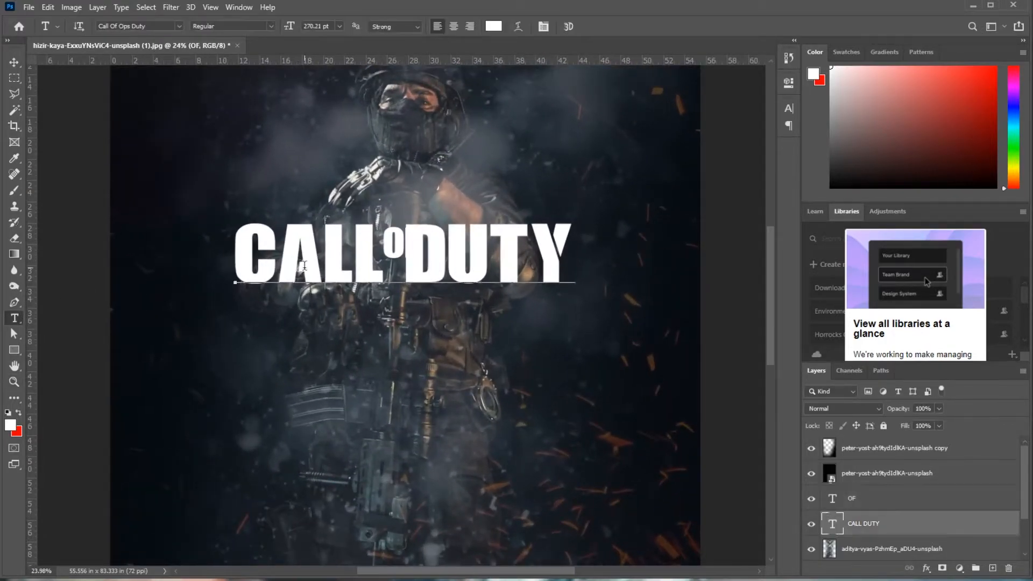
pyautogui.press('Right')
pyautogui.hotkey('ctrl', 'Return')
# - Shift the OF text slightly left and down within the gap between CALL and DUTY
pyautogui.press('v')
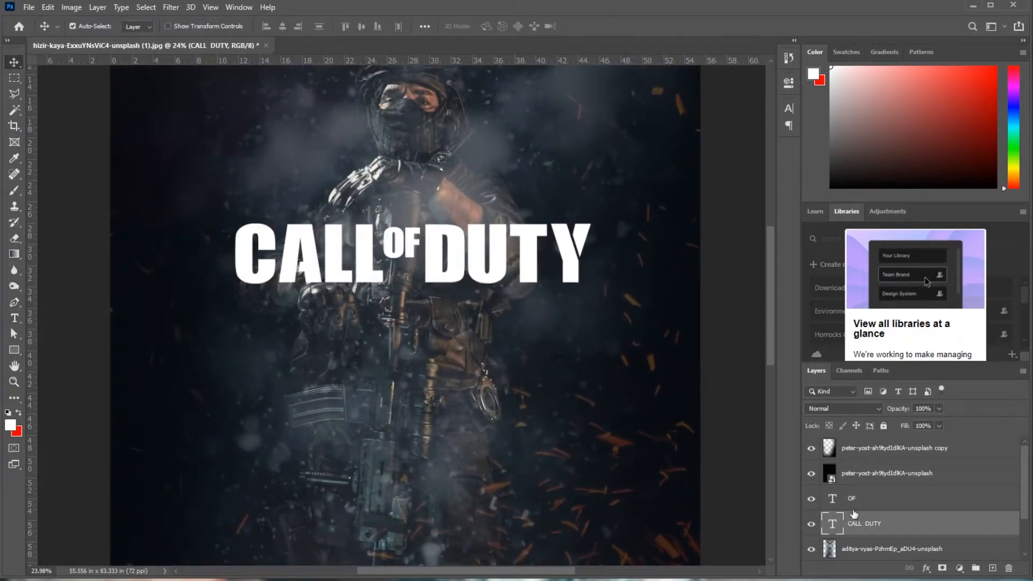
pyautogui.hotkey('alt', ']')
pyautogui.click(392, 240)
pyautogui.click(883, 496)
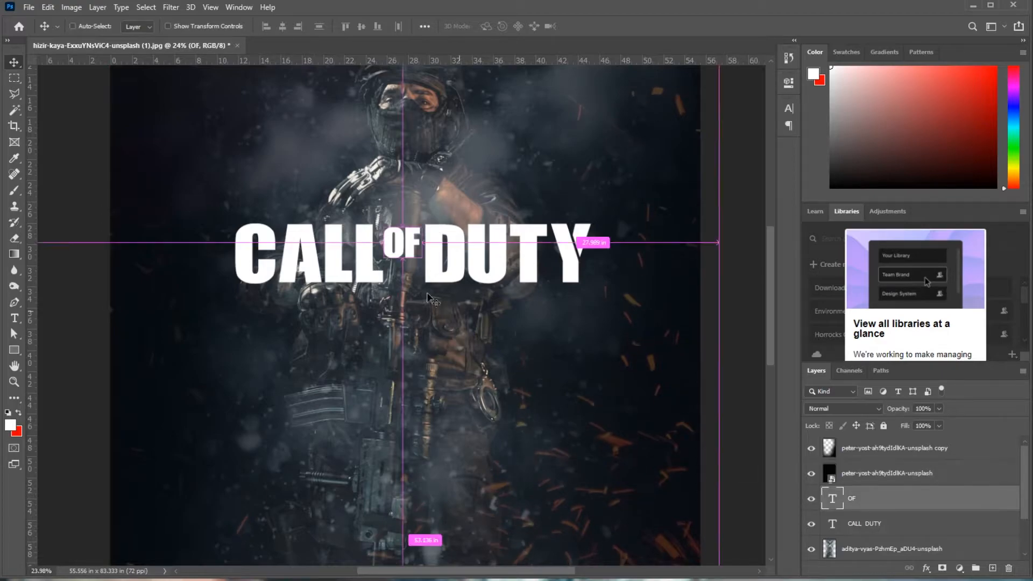
pyautogui.hotkey('ctrl', 't')
pyautogui.moveTo(399, 241); pyautogui.dragTo(399, 242)
pyautogui.press('Left')
pyautogui.press('Left')
pyautogui.press('Left')
pyautogui.press('Left')
pyautogui.press('Left')
pyautogui.press('Left')
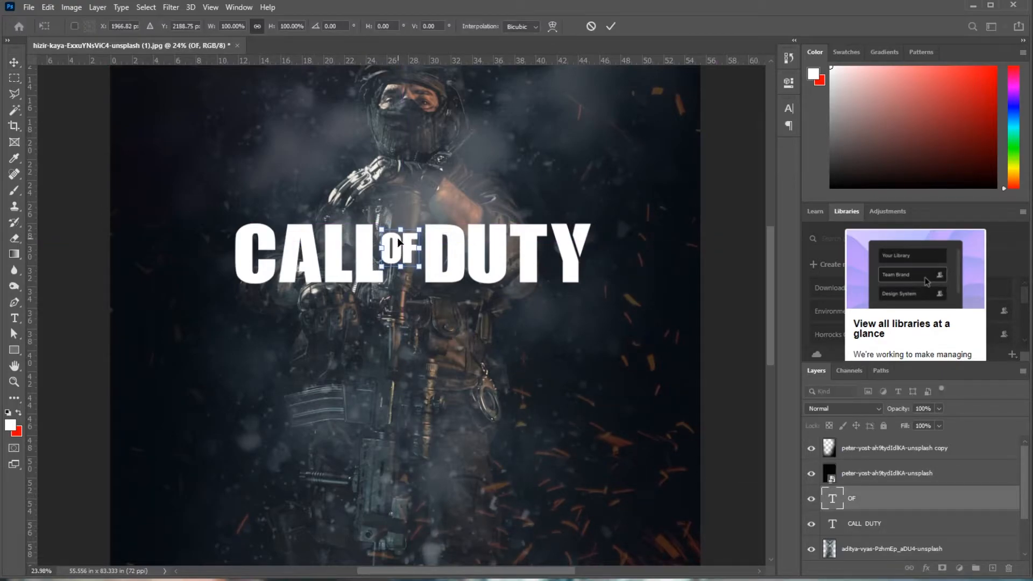
pyautogui.press('Down')
pyautogui.press('Return')
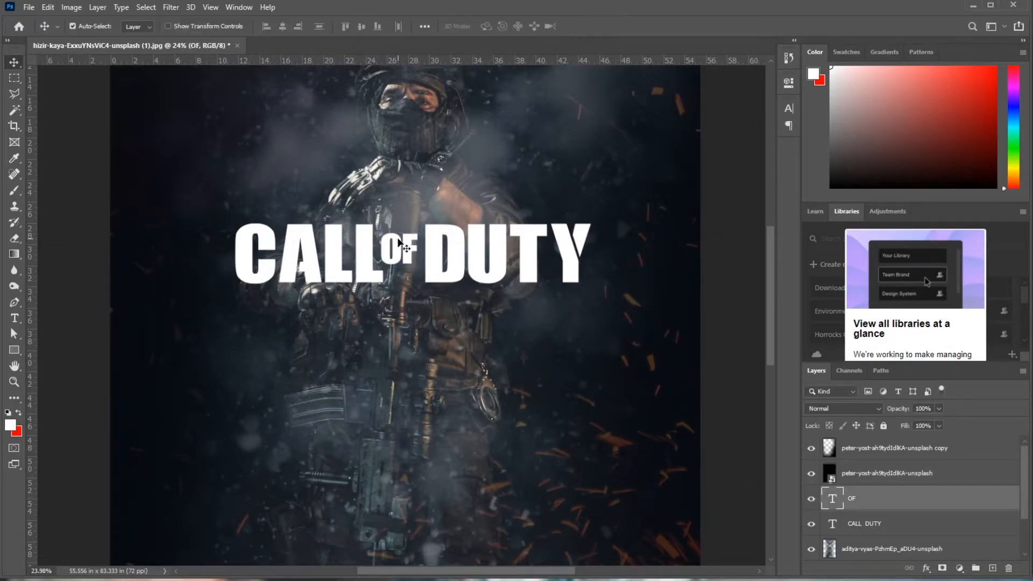
# - Add the letter M as a new text layer, enlarge it to about 790 pt and place it below CALL
pyautogui.click(15, 318)
pyautogui.click(299, 364)
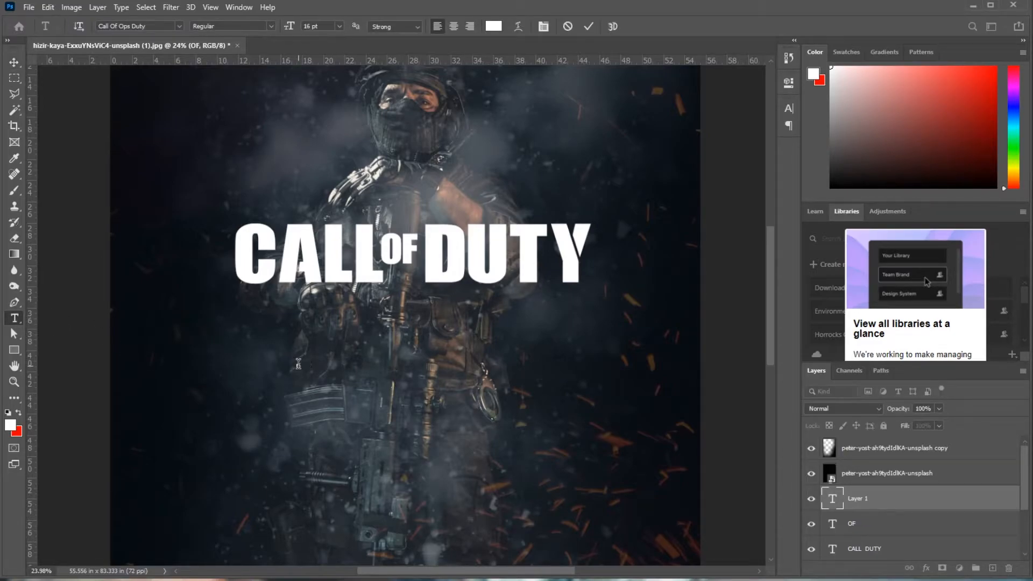
pyautogui.write('M')
pyautogui.hotkey('ctrl', 'Return')
pyautogui.hotkey('ctrl', 't')
pyautogui.moveTo(300, 362); pyautogui.dragTo(438, 291)
pyautogui.moveTo(358, 317); pyautogui.dragTo(363, 359)
pyautogui.press('Return')
# - Set the font of the letter M to Helvetica Bold
pyautogui.doubleClick(377, 361)
pyautogui.click(180, 26)
pyautogui.click(166, 75)
pyautogui.click(272, 27)
pyautogui.click(226, 38)
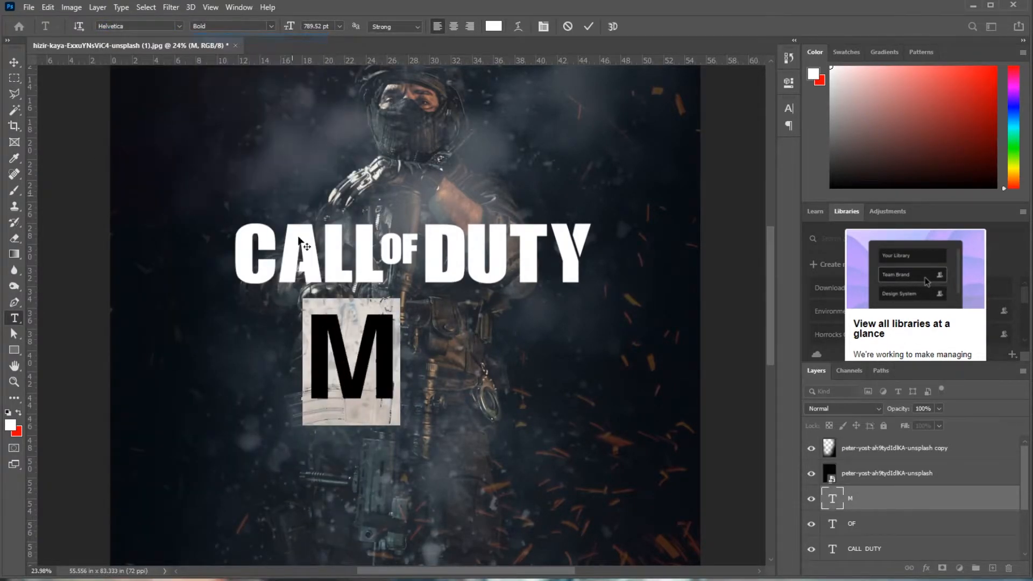
pyautogui.click(20, 62)
# - Duplicate the M text layer and move all four text layers above the two sparks layers
pyautogui.moveTo(868, 495); pyautogui.dragTo(992, 567)
pyautogui.click(363, 353)
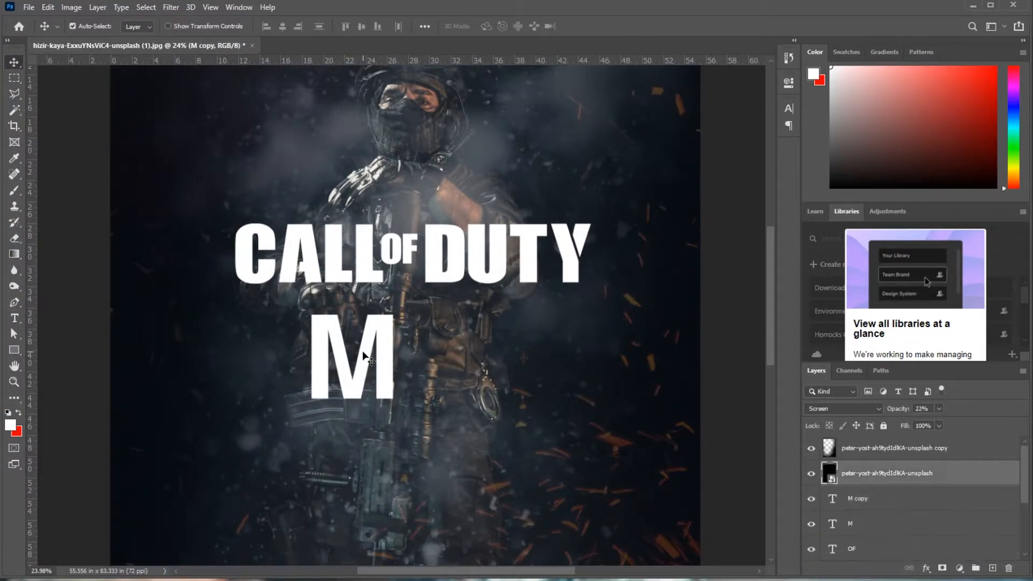
pyautogui.click(872, 498)
pyautogui.scroll(-2, 877, 511)
pyautogui.keyDown('shift'); pyautogui.click(882, 523); pyautogui.keyUp('shift')
pyautogui.moveTo(882, 485); pyautogui.dragTo(874, 457)
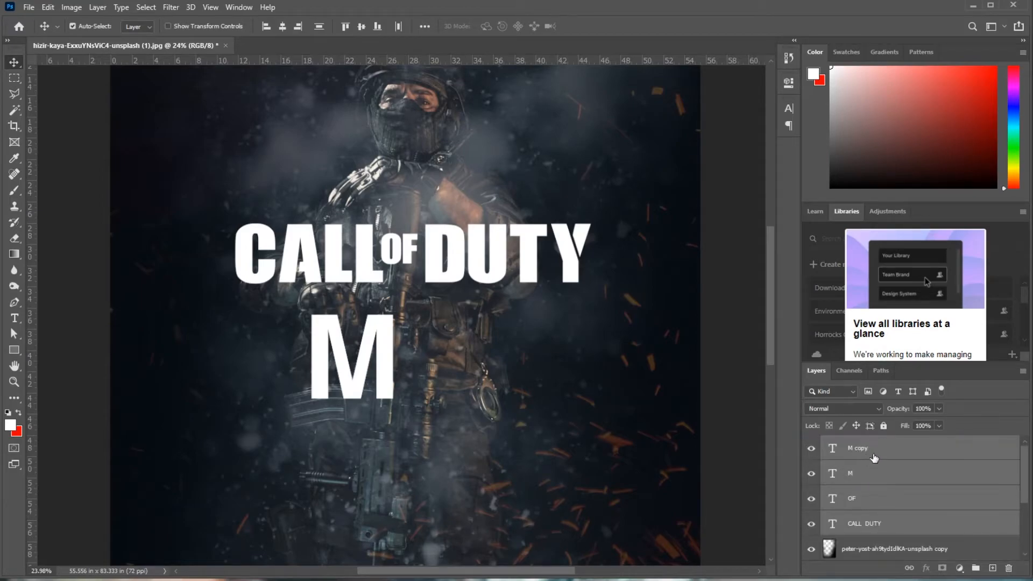
# - Move the M copy layer to the right of the original M at the same height
pyautogui.click(874, 457)
pyautogui.moveTo(382, 368); pyautogui.dragTo(469, 367)
pyautogui.hotkey('ctrl', 'z')
pyautogui.moveTo(370, 344); pyautogui.dragTo(471, 339)
# - Turn the M copy upside down to form a W and set it close beside the M
pyautogui.click(48, 7)
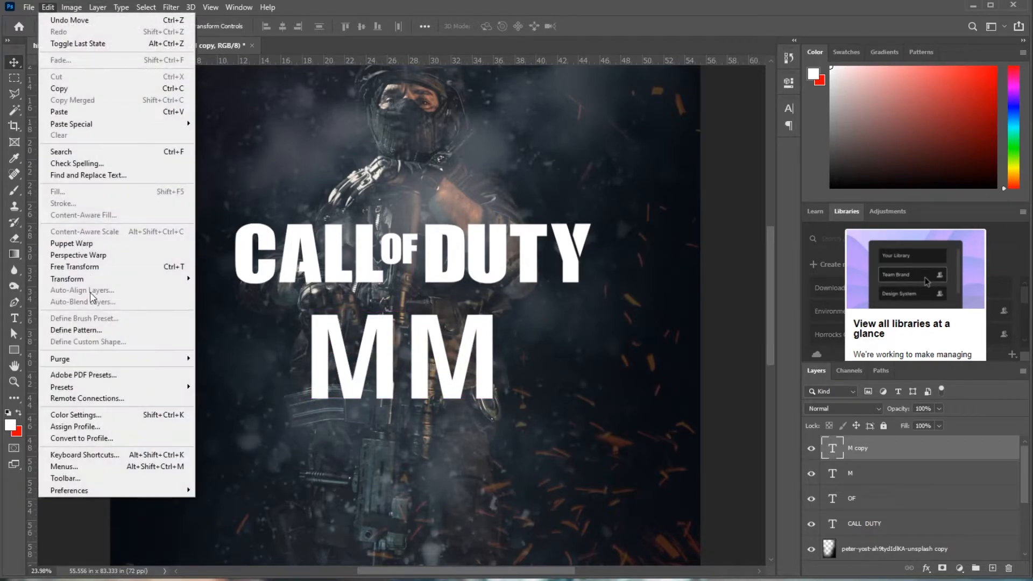
pyautogui.moveTo(80, 209)
pyautogui.click(218, 422)
pyautogui.moveTo(416, 354)
pyautogui.mouseDown()
pyautogui.moveTo(427, 371)
pyautogui.moveTo(427, 359)
pyautogui.mouseUp()
pyautogui.press('z')
pyautogui.press('v')
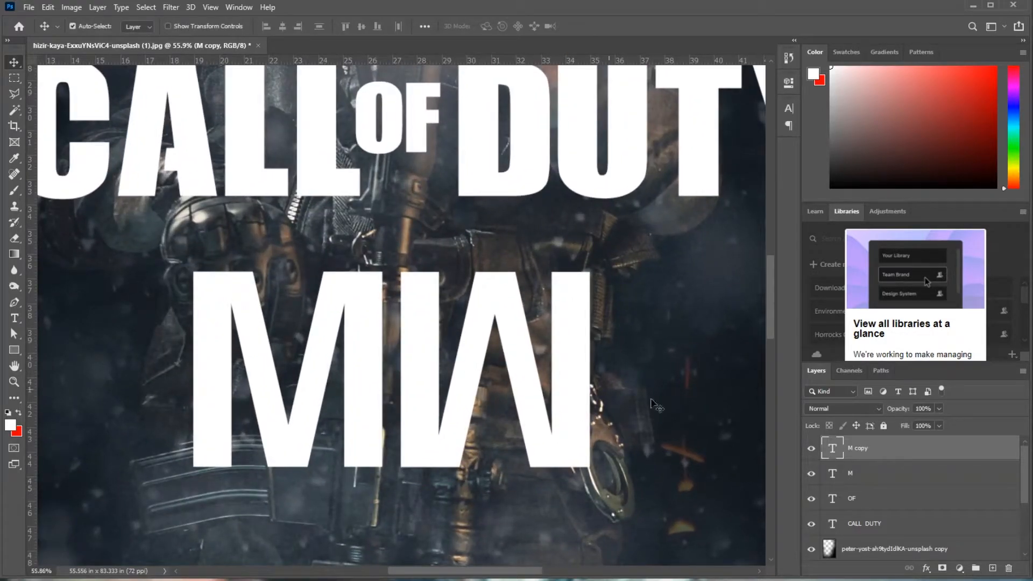
# - Rasterize the M copy and M text layers
pyautogui.click(13, 239)
pyautogui.click(598, 337)
pyautogui.click(487, 242)
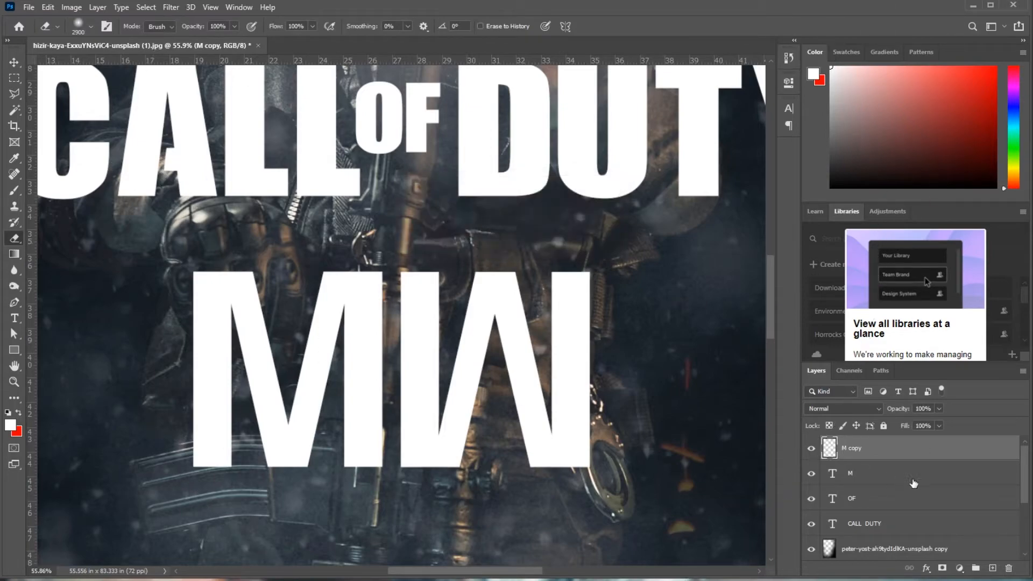
pyautogui.click(894, 477)
pyautogui.click(318, 374)
pyautogui.click(487, 254)
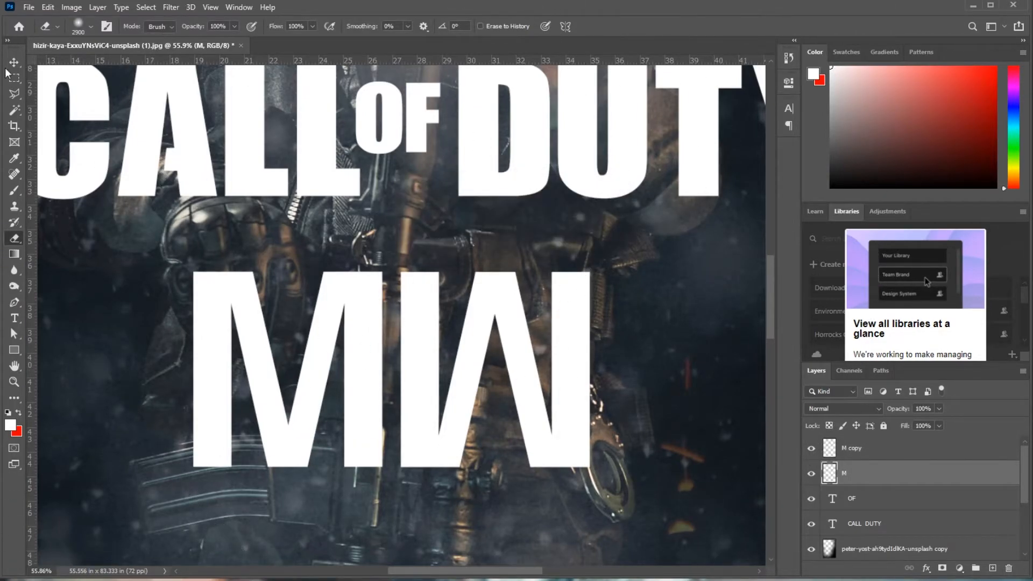
# - Cut the upper-left corner of the W away diagonally on the M copy layer, using a Polygonal Lasso selection
pyautogui.press('l')
pyautogui.click(446, 302)
pyautogui.click(386, 376)
pyautogui.click(396, 251)
pyautogui.click(455, 258)
pyautogui.click(446, 302)
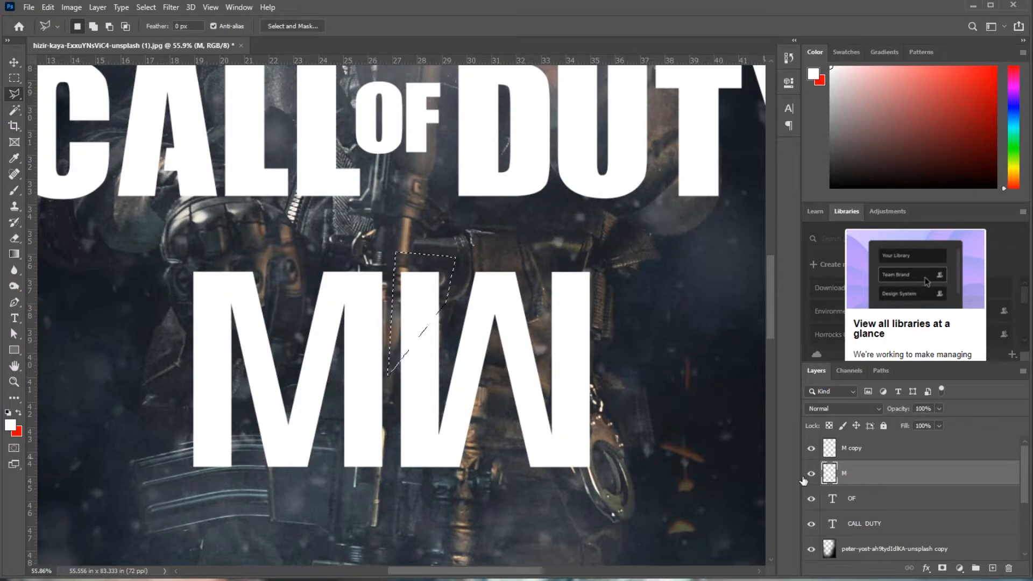
pyautogui.click(879, 449)
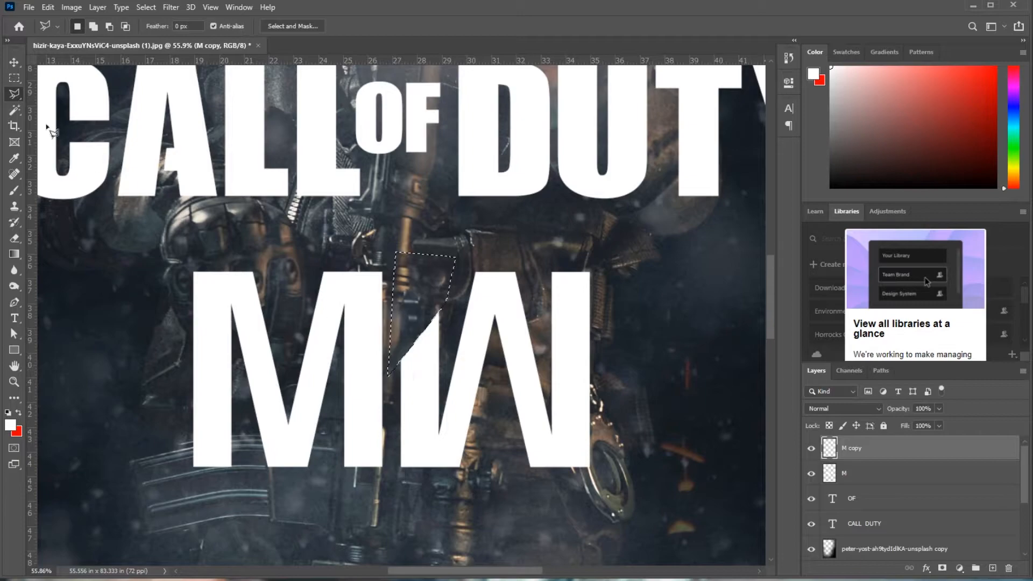
# - Cut the lower-right corner of the M away diagonally on the M layer with a Polygonal Lasso selection and deselect
pyautogui.click(332, 417)
pyautogui.click(400, 324)
pyautogui.click(389, 487)
pyautogui.doubleClick(316, 474)
pyautogui.click(883, 474)
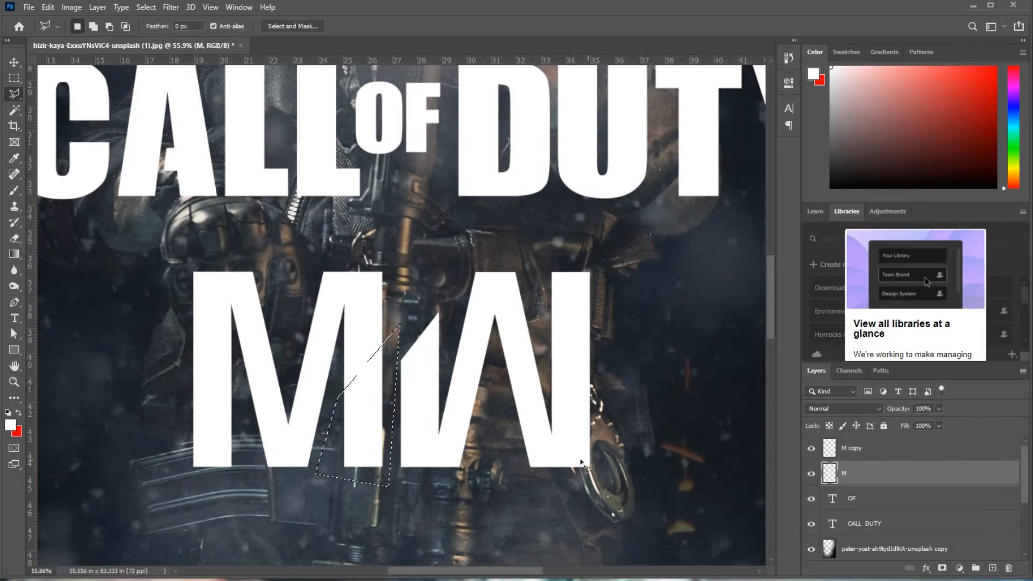
pyautogui.press('Delete')
pyautogui.press('m')
pyautogui.hotkey('ctrl', 'd')
# - Slide the W left onto the M's right stem and cut a diagonal gap across the shared stem
pyautogui.press('v')
pyautogui.moveTo(426, 417); pyautogui.dragTo(365, 419)
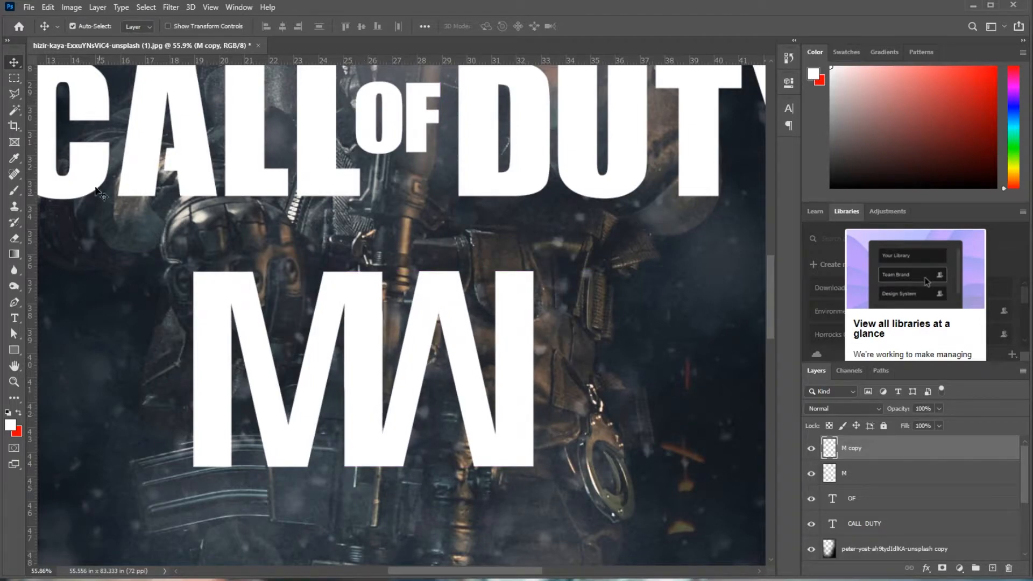
pyautogui.click(11, 96)
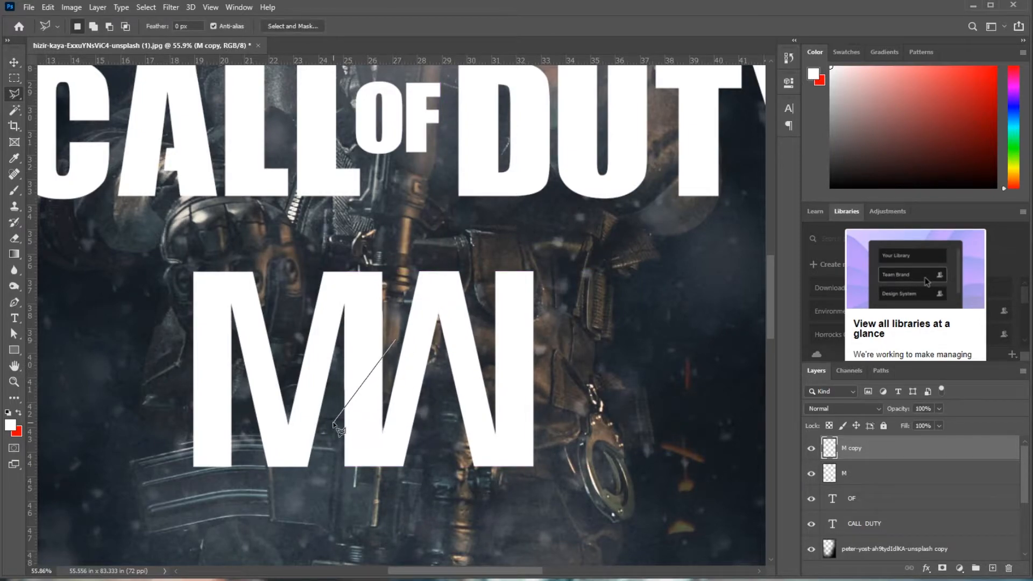
pyautogui.click(394, 325)
pyautogui.hotkey('alt', '[')
pyautogui.press('m')
pyautogui.hotkey('ctrl', 'd')
# - Shift the M and M copy layers together about 1.4 in to the right beneath CALL OF DUTY and merge them
pyautogui.press('z')
pyautogui.moveTo(469, 378)
pyautogui.mouseDown()
pyautogui.moveTo(409, 378)
pyautogui.moveTo(450, 377)
pyautogui.mouseUp()
pyautogui.keyDown('shift'); pyautogui.click(882, 455); pyautogui.keyUp('shift')
pyautogui.press('v')
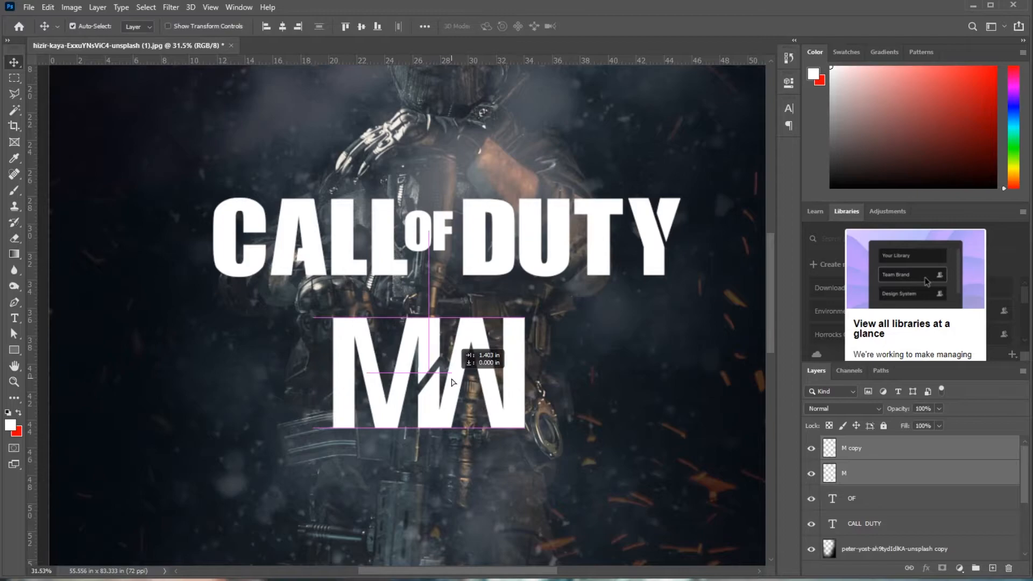
pyautogui.rightClick(881, 468)
pyautogui.click(800, 469)
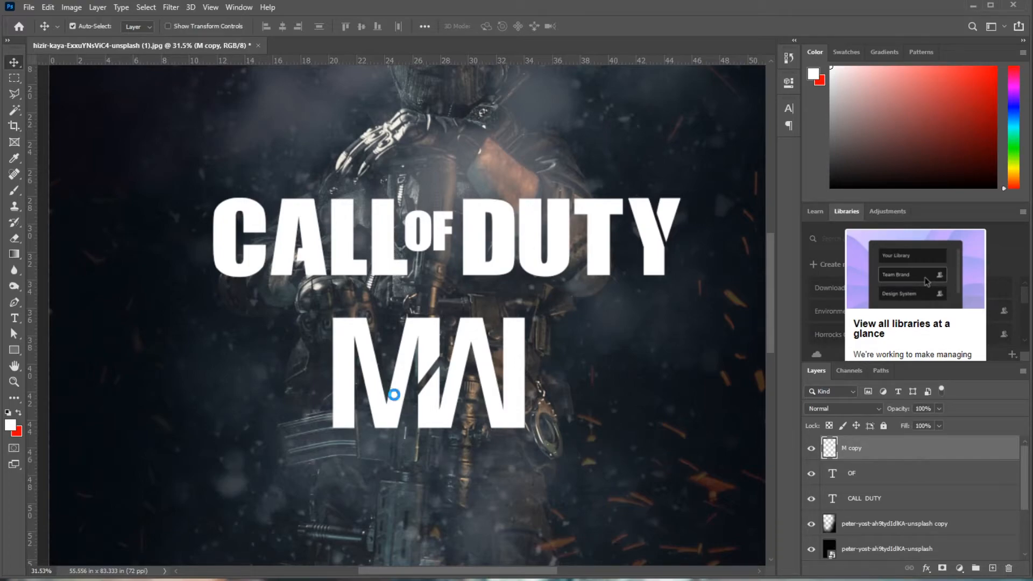
# - Place the striped texture image 12 over the MW letters, scaled to about 142% and centered horizontally on the poster
pyautogui.moveTo(420, 350); pyautogui.dragTo(411, 396)
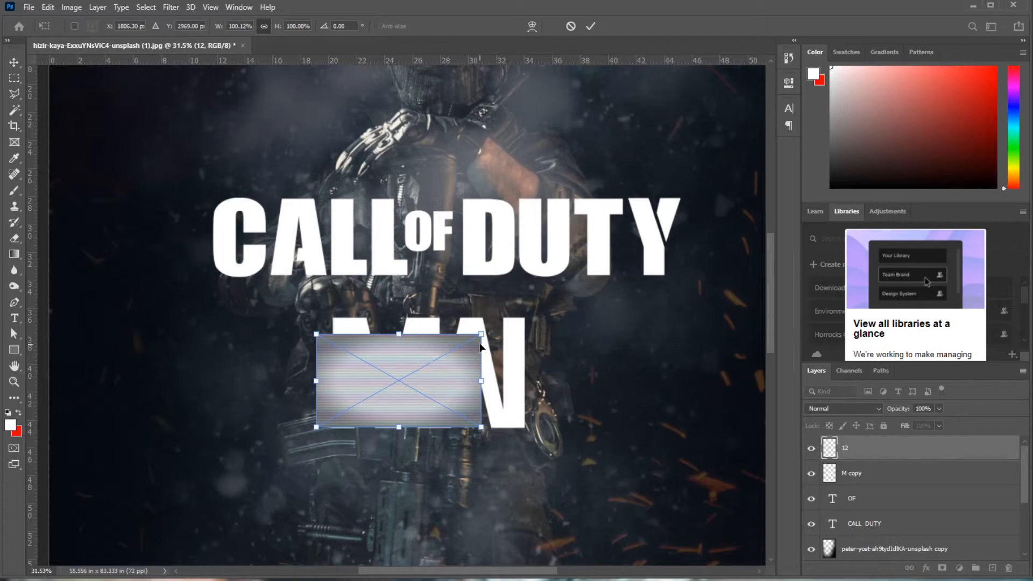
pyautogui.moveTo(482, 334); pyautogui.dragTo(552, 297)
pyautogui.moveTo(502, 350); pyautogui.dragTo(508, 358)
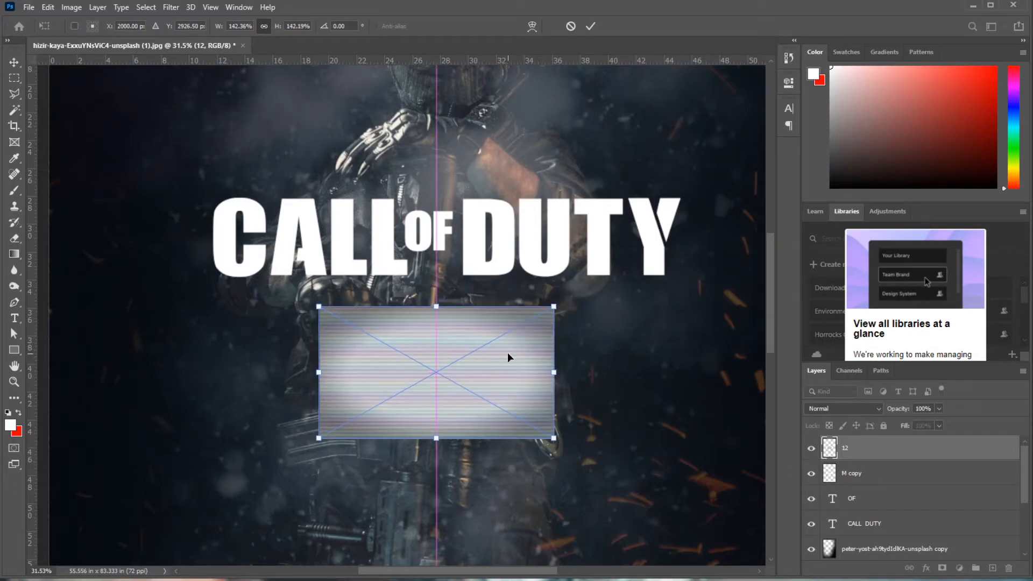
pyautogui.press('Return')
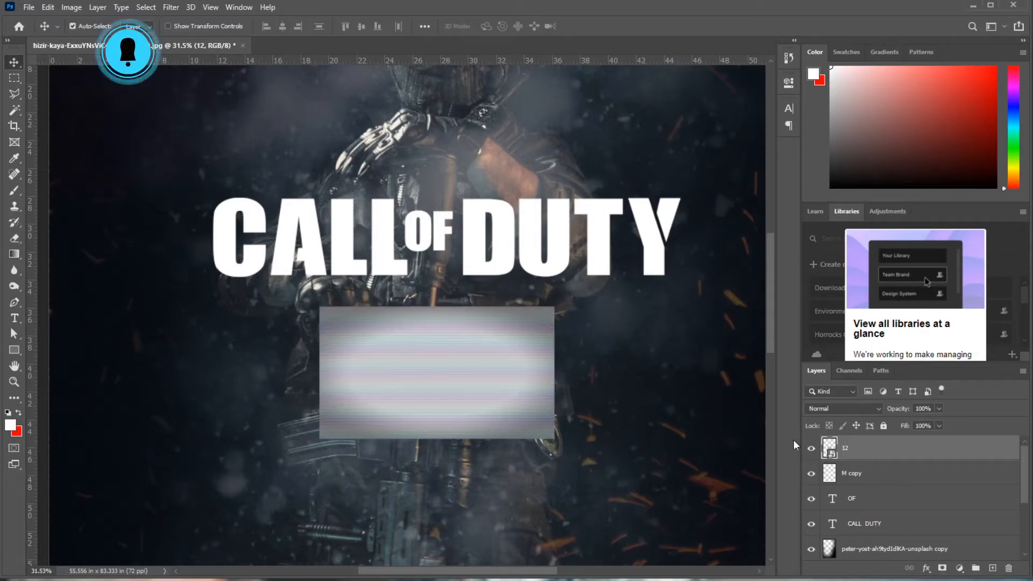
# - Rasterize the striped texture layer 12
pyautogui.press('e')
pyautogui.click(500, 264)
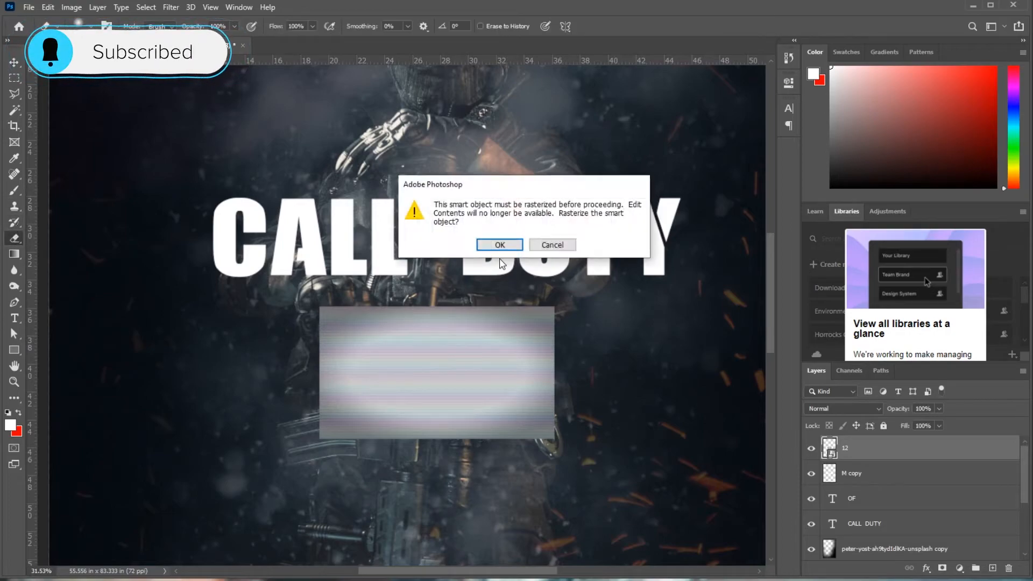
pyautogui.click(499, 245)
# - Trim the texture layer 12 to the MW shape using a Magic Wand selection made on the M copy layer, and deselect
pyautogui.hotkey('alt', '[')
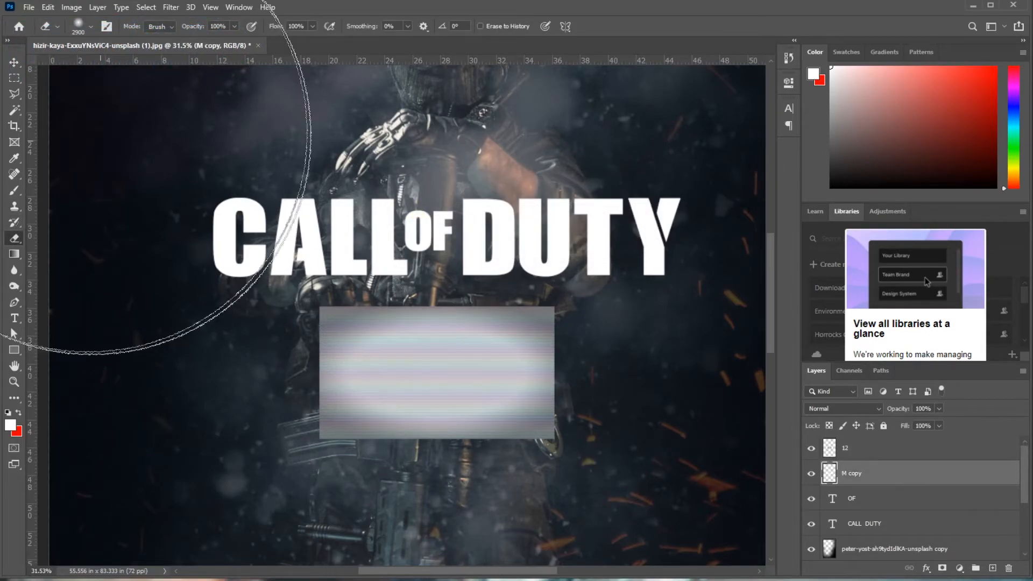
pyautogui.click(14, 111)
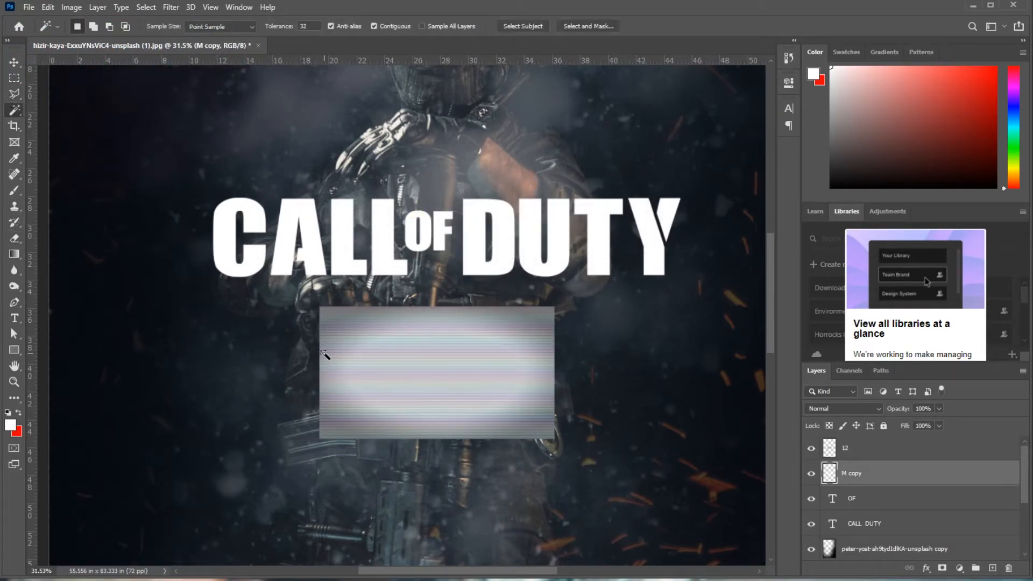
pyautogui.click(324, 354)
pyautogui.click(871, 457)
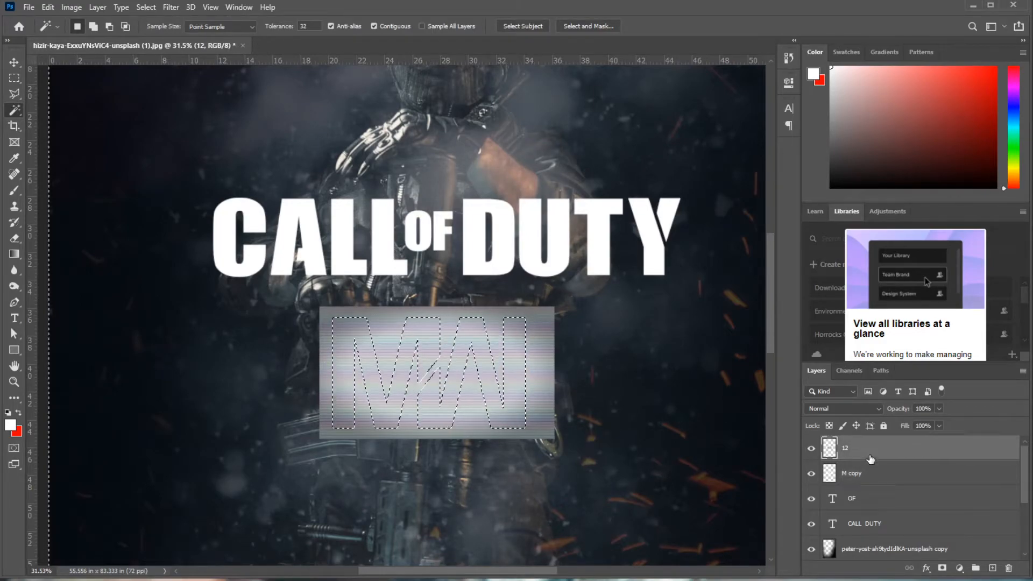
pyautogui.press('Delete')
pyautogui.press('m')
pyautogui.hotkey('ctrl', 'd')
# - Duplicate the trimmed texture layer and give the copy a green Color Overlay of #13b10b
pyautogui.hotkey('ctrl', 'j')
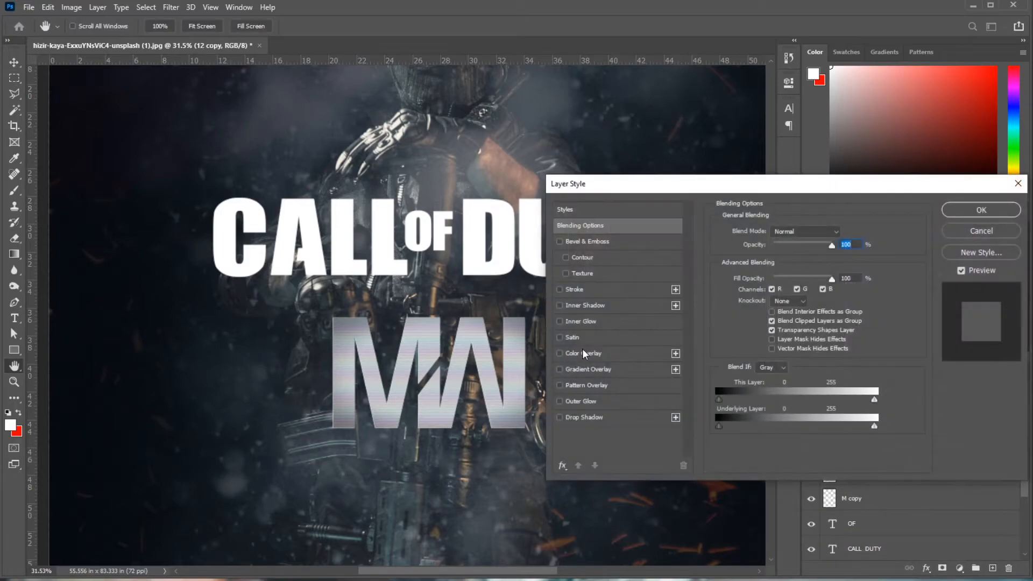
pyautogui.click(585, 354)
pyautogui.click(834, 235)
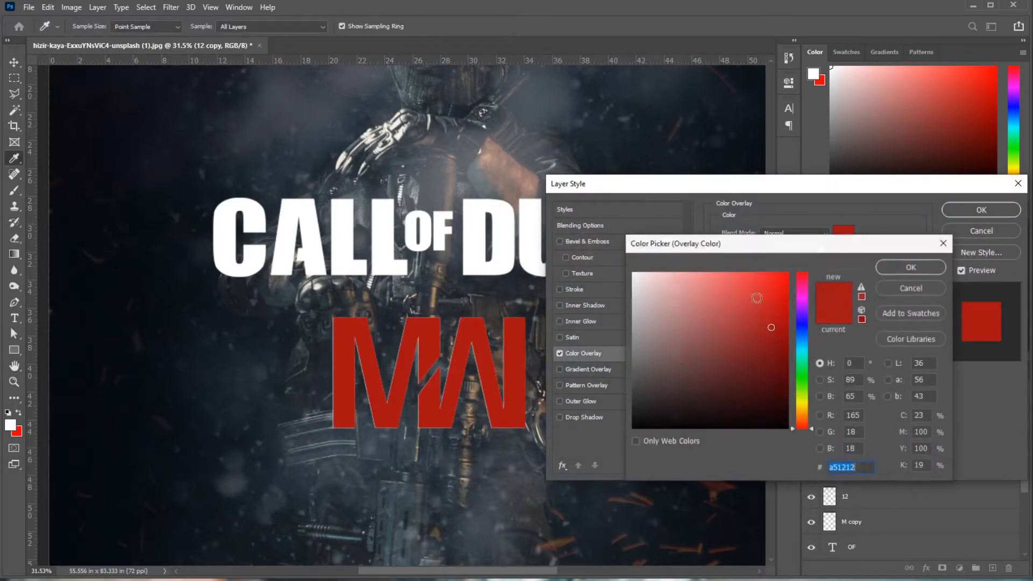
pyautogui.click(805, 377)
pyautogui.click(779, 320)
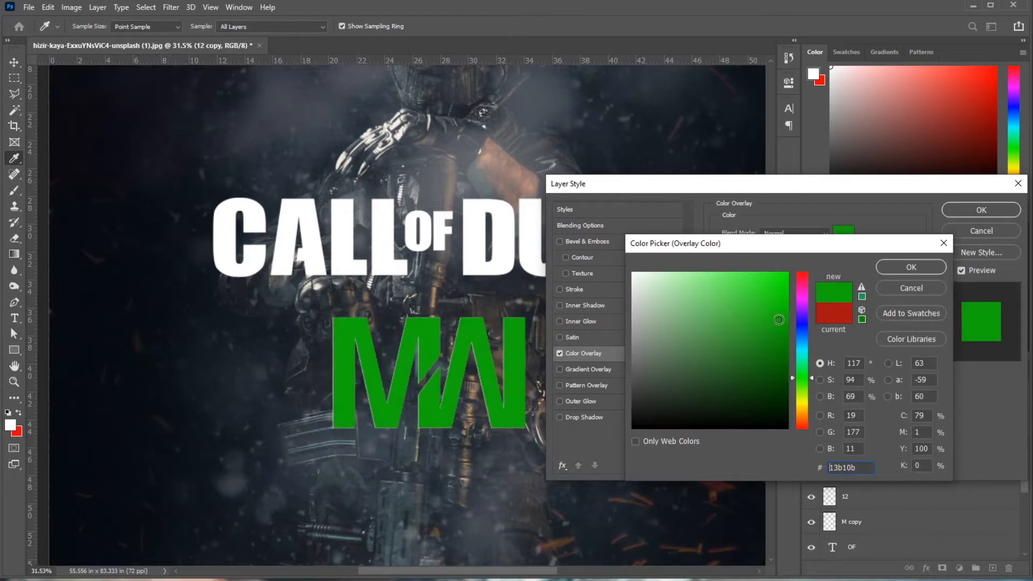
pyautogui.click(911, 267)
pyautogui.click(981, 210)
pyautogui.press('m')
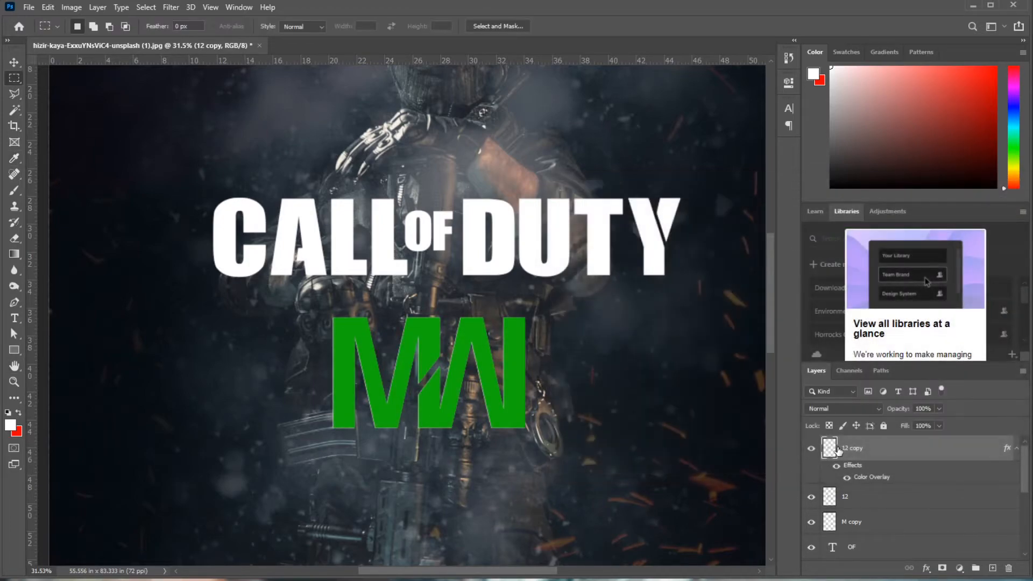
# - Move the texture layer 12 above its green copy and set its blend mode to Luminosity
pyautogui.click(852, 409)
pyautogui.click(826, 324)
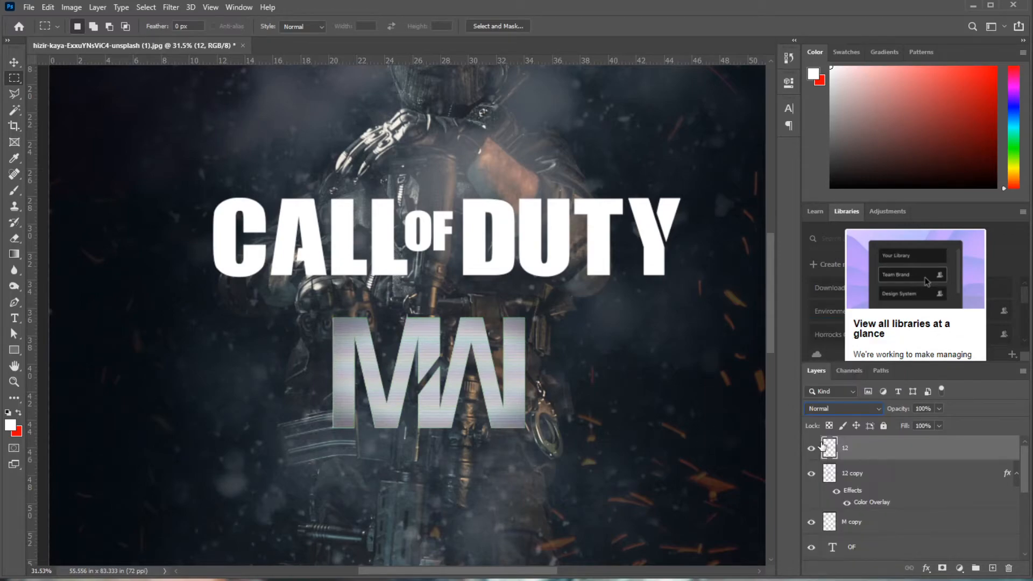
pyautogui.click(835, 410)
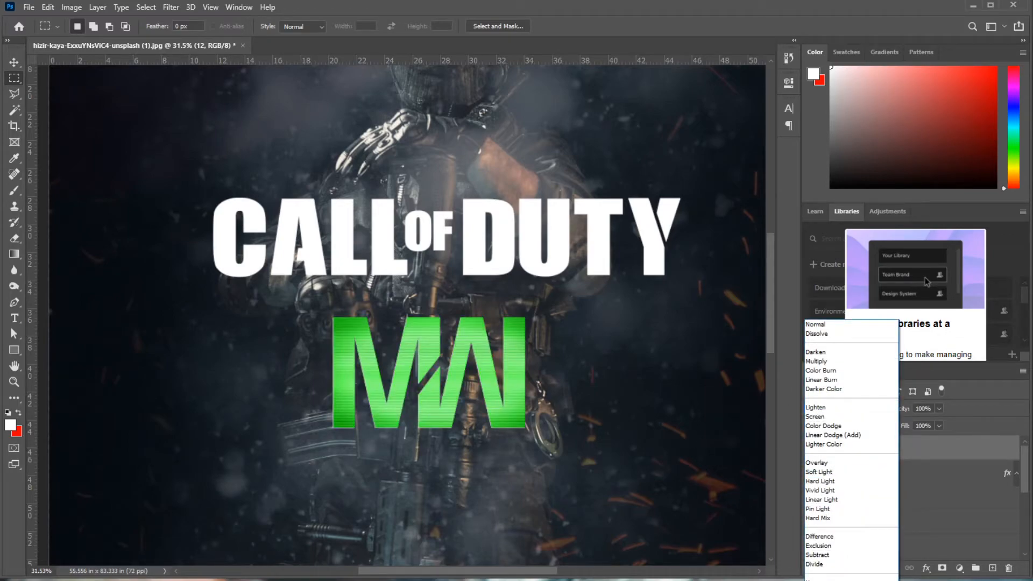
pyautogui.click(845, 580)
# - Add a bright green Outer Glow at 49% opacity to the 12 copy layer
pyautogui.click(867, 473)
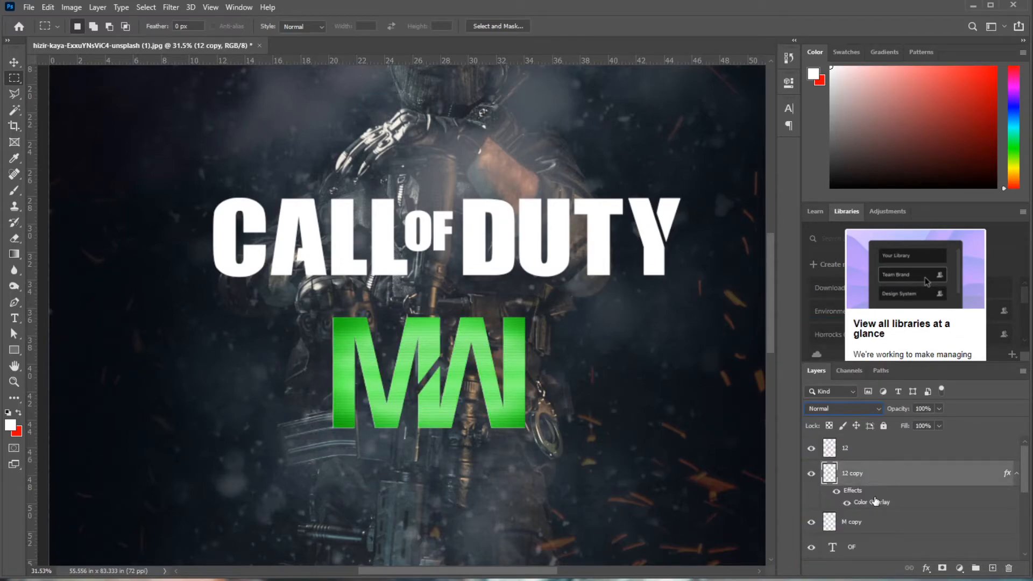
pyautogui.doubleClick(885, 494)
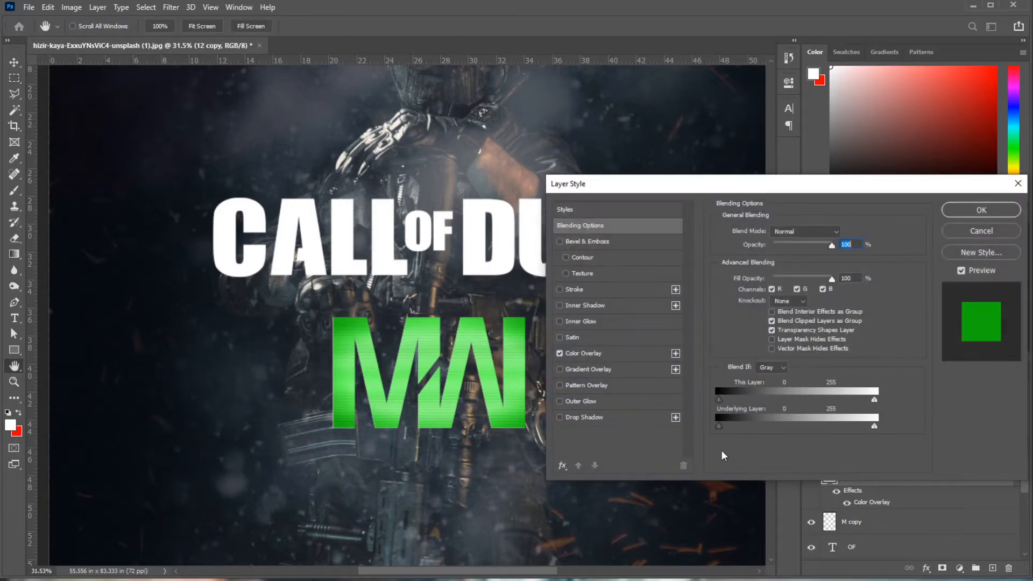
pyautogui.click(585, 402)
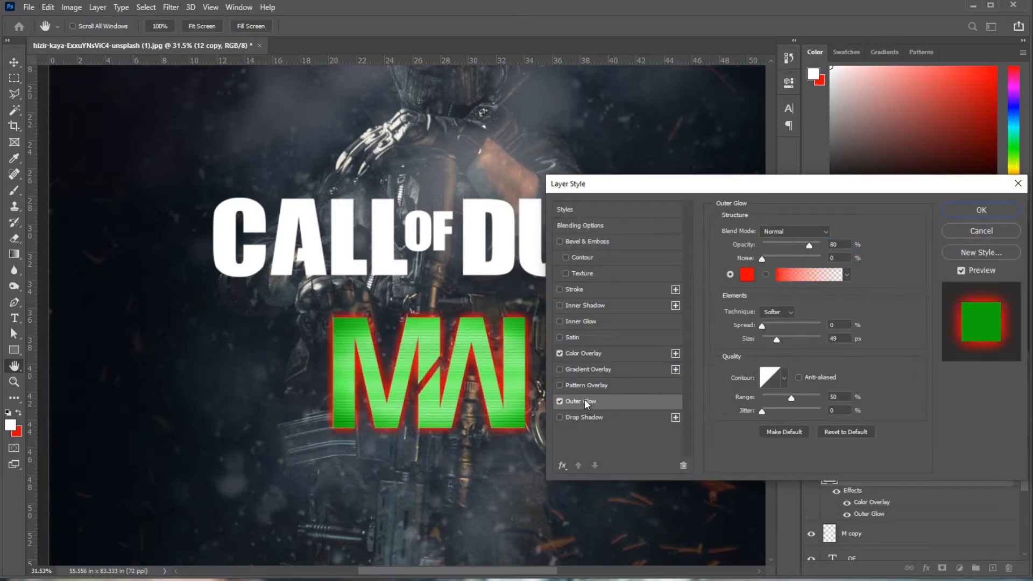
pyautogui.click(747, 276)
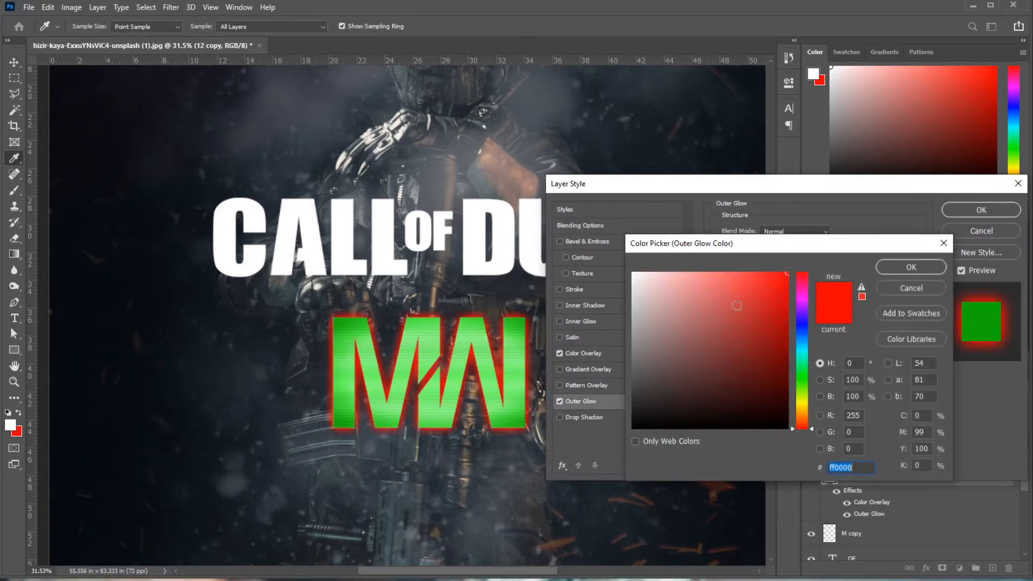
pyautogui.click(802, 377)
pyautogui.click(902, 269)
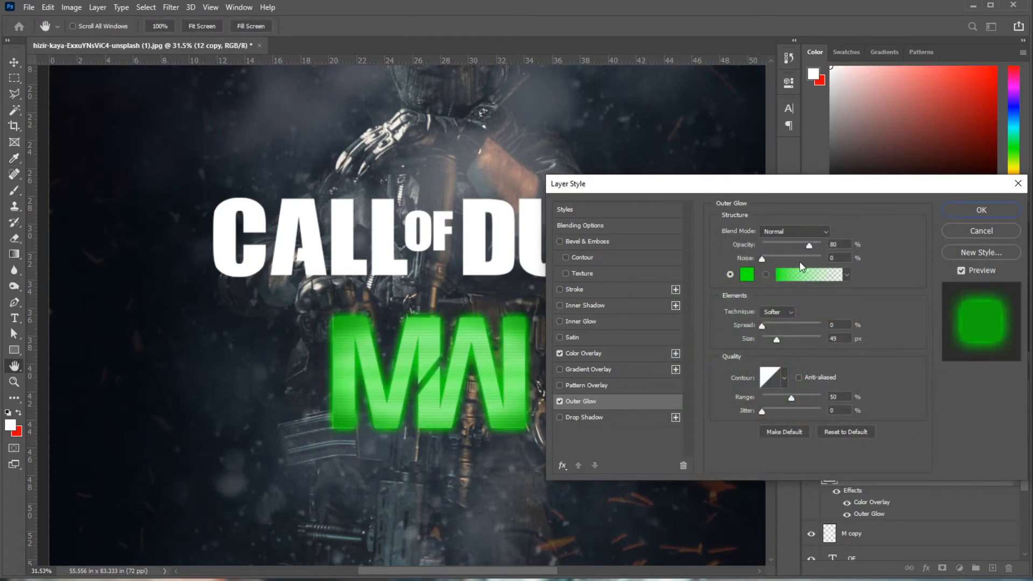
pyautogui.moveTo(806, 245); pyautogui.dragTo(792, 249)
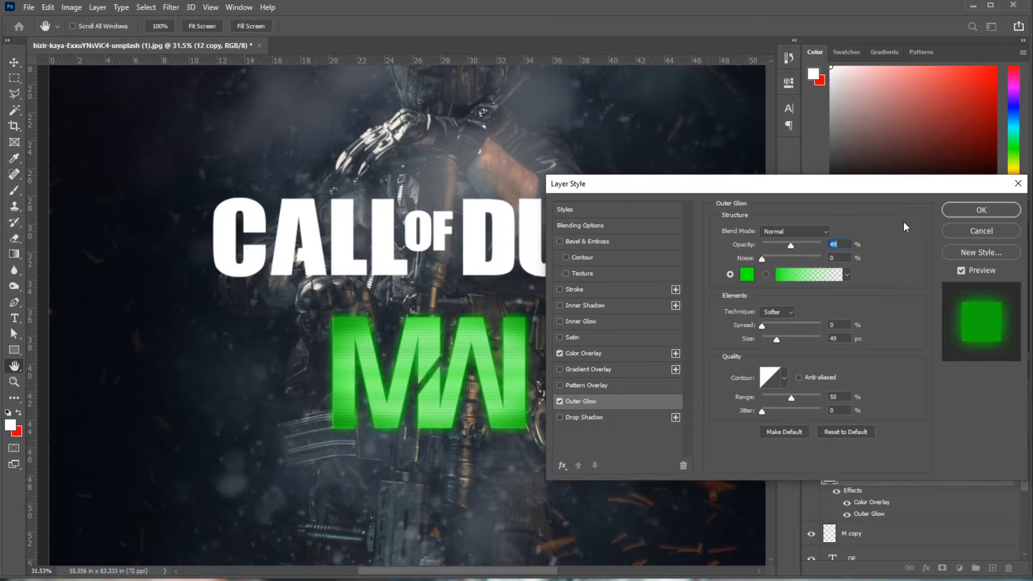
pyautogui.click(954, 213)
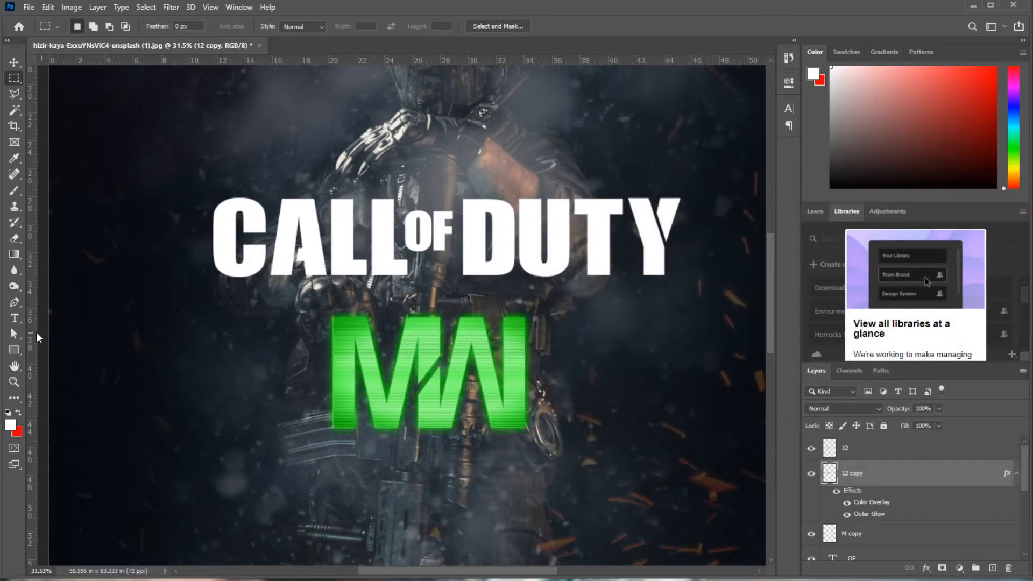
# - Merge the 12, 12 copy and M copy layers into a single MW emblem layer
pyautogui.doubleClick(14, 366)
pyautogui.press('z')
pyautogui.keyDown('alt'); pyautogui.click(431, 313); pyautogui.keyUp('alt')
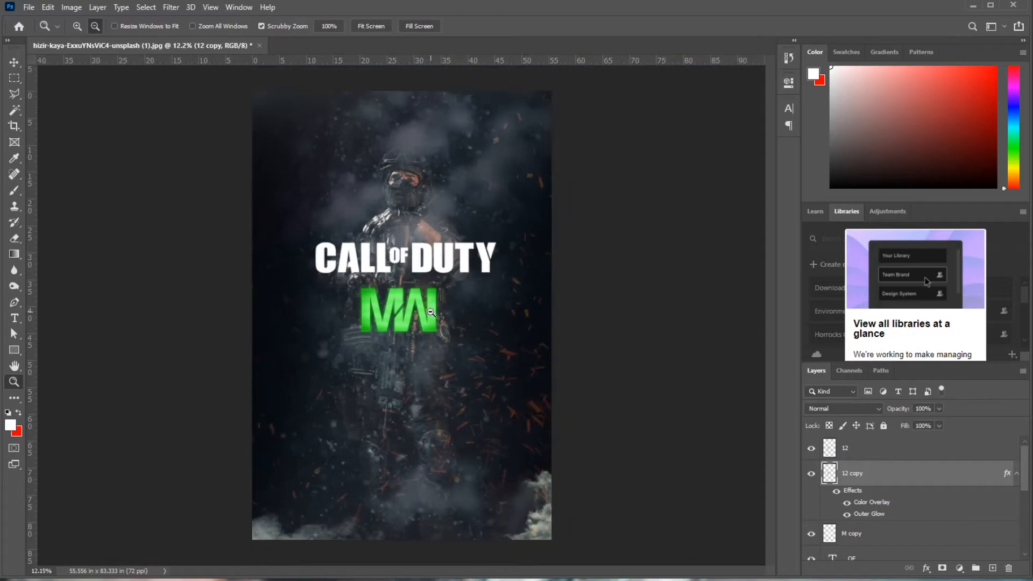
pyautogui.keyDown('ctrl'); pyautogui.click(864, 454); pyautogui.keyUp('ctrl')
pyautogui.press('v')
pyautogui.moveTo(422, 312)
pyautogui.mouseDown()
pyautogui.moveTo(423, 322)
pyautogui.moveTo(422, 313)
pyautogui.mouseUp()
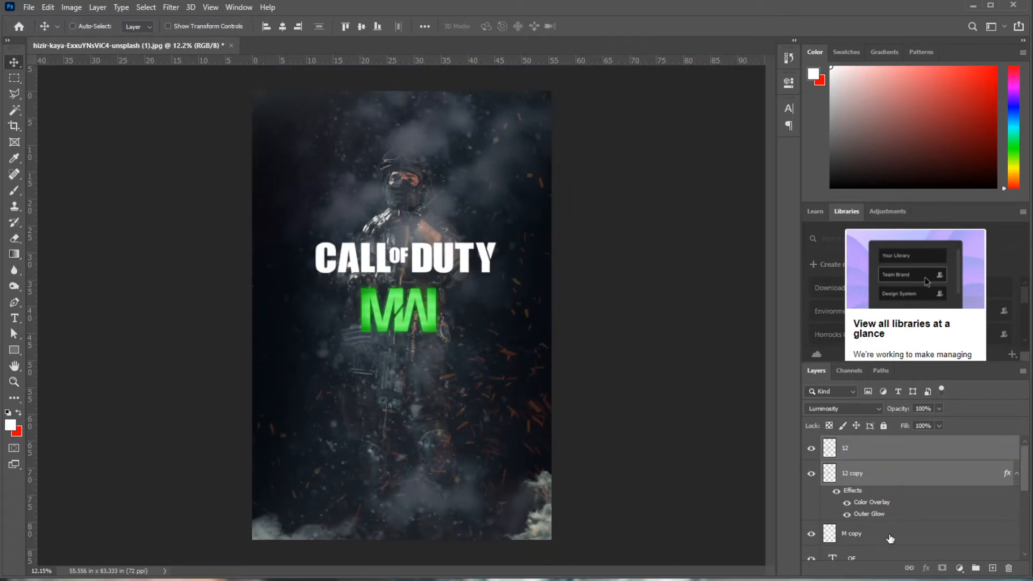
pyautogui.keyDown('ctrl'); pyautogui.click(891, 538); pyautogui.keyUp('ctrl')
pyautogui.rightClick(883, 484)
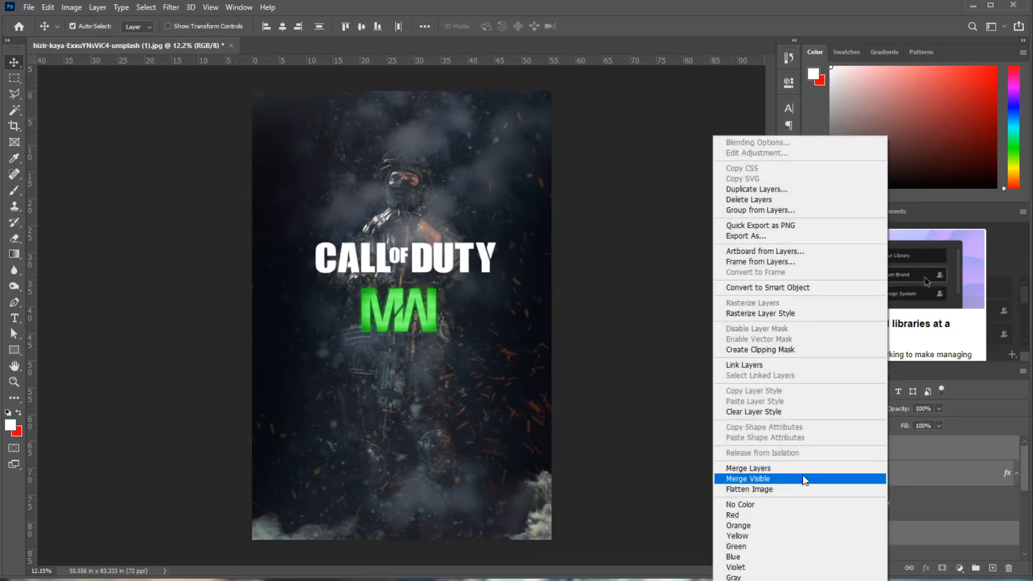
pyautogui.click(769, 465)
# - Place the MW emblem close under CALL OF DUTY and enlarge it together with both text layers, lower on the soldier
pyautogui.moveTo(425, 325); pyautogui.dragTo(432, 347)
pyautogui.keyDown('shift'); pyautogui.click(898, 500); pyautogui.keyUp('shift')
pyautogui.hotkey('ctrl', 't')
pyautogui.moveTo(498, 278); pyautogui.dragTo(474, 290)
pyautogui.press('Return')
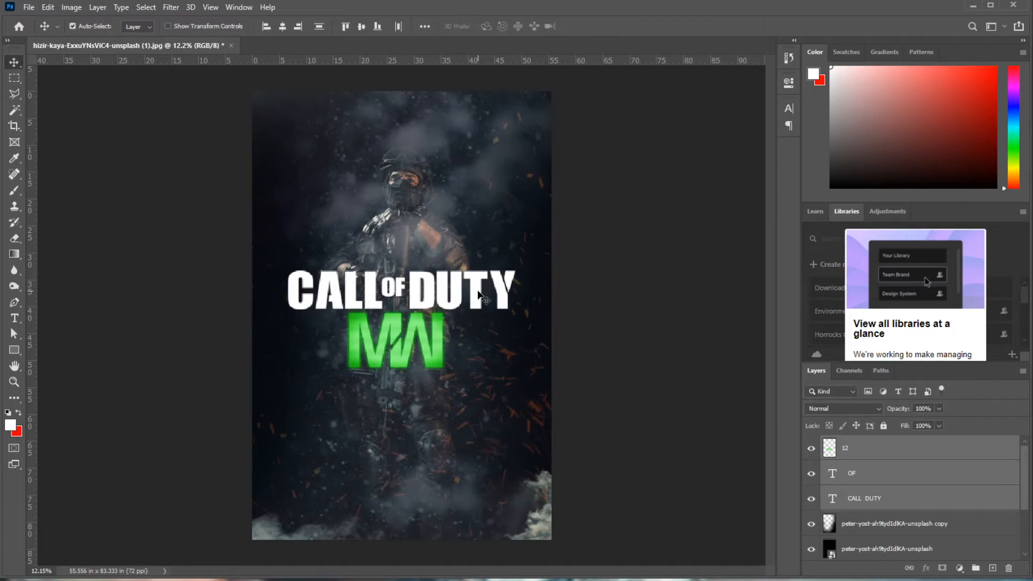
# - Nudge the green MW emblem and the CALL OF DUTY text slightly to the right so they are centred on each other
pyautogui.click(869, 458)
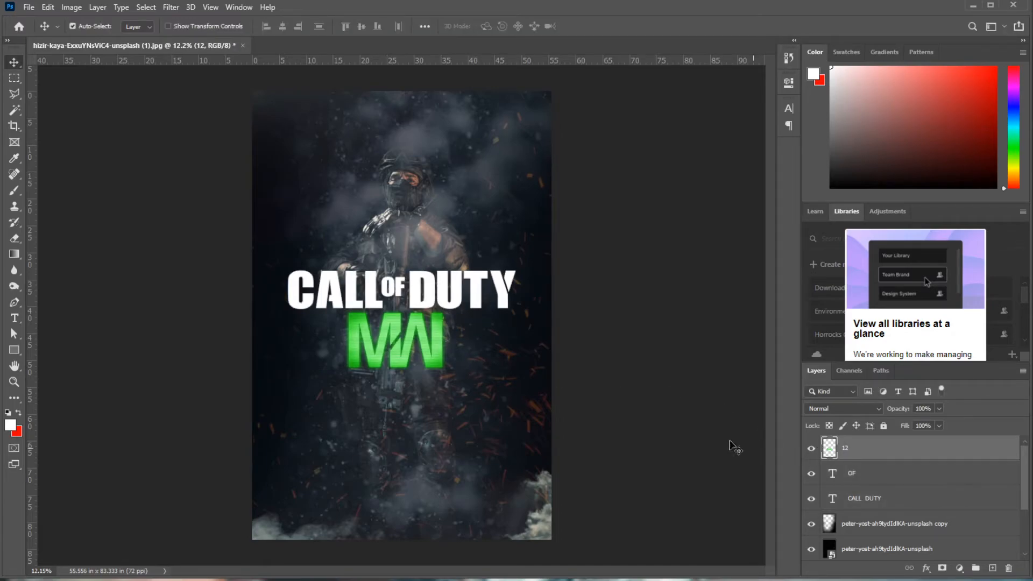
pyautogui.moveTo(400, 358); pyautogui.dragTo(409, 358)
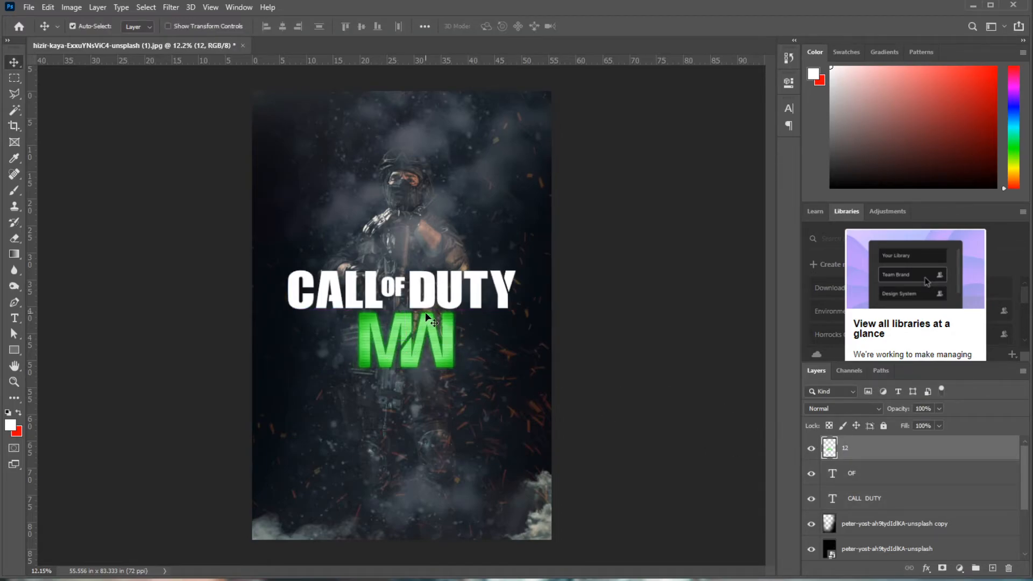
pyautogui.moveTo(425, 306); pyautogui.dragTo(452, 296)
pyautogui.keyDown('ctrl'); pyautogui.click(910, 474); pyautogui.keyUp('ctrl')
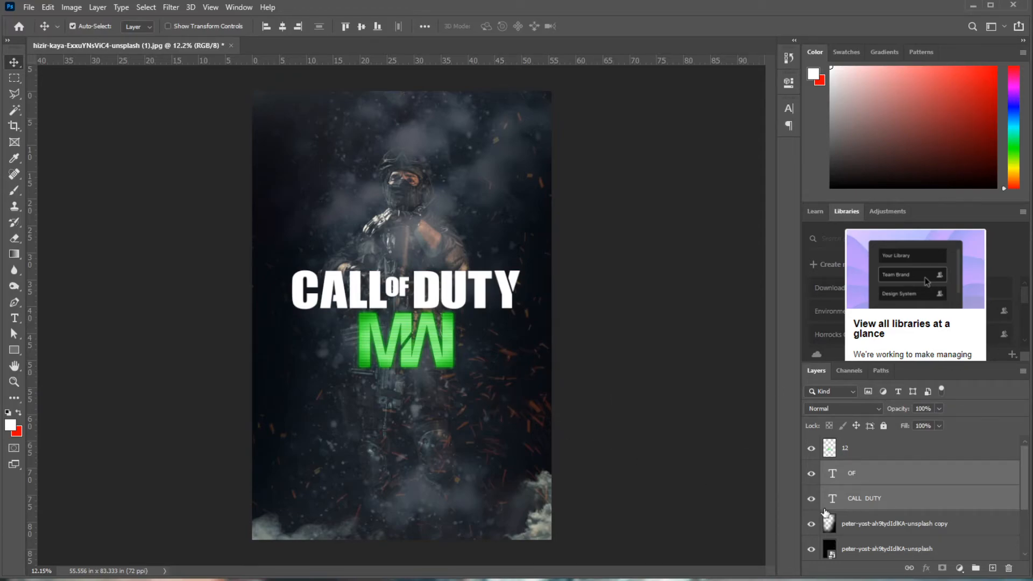
# - Add a Hue/Saturation adjustment above the peter-yost copy layer and shift the hue negative until the orange sparks turn red
pyautogui.click(893, 527)
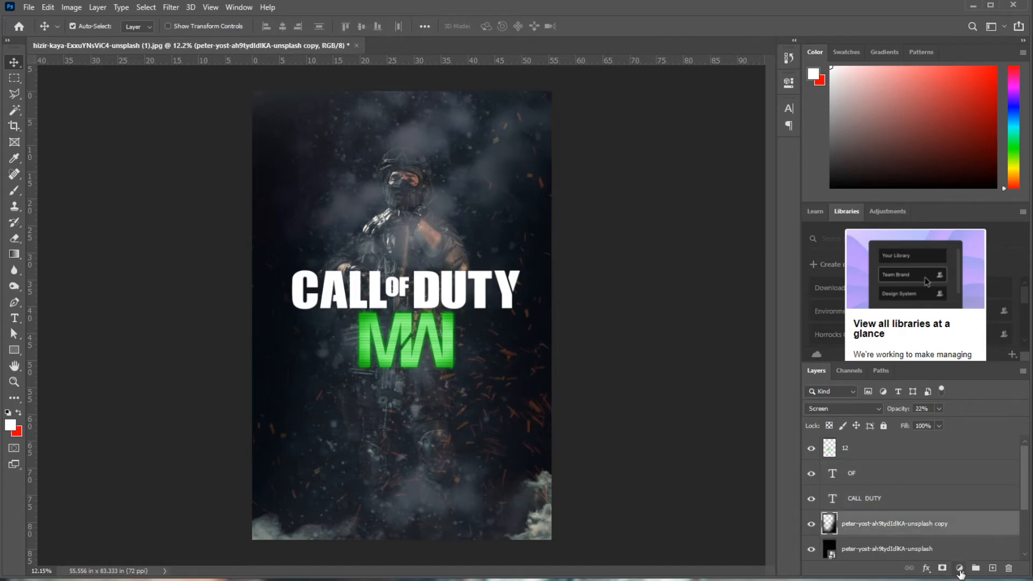
pyautogui.click(960, 568)
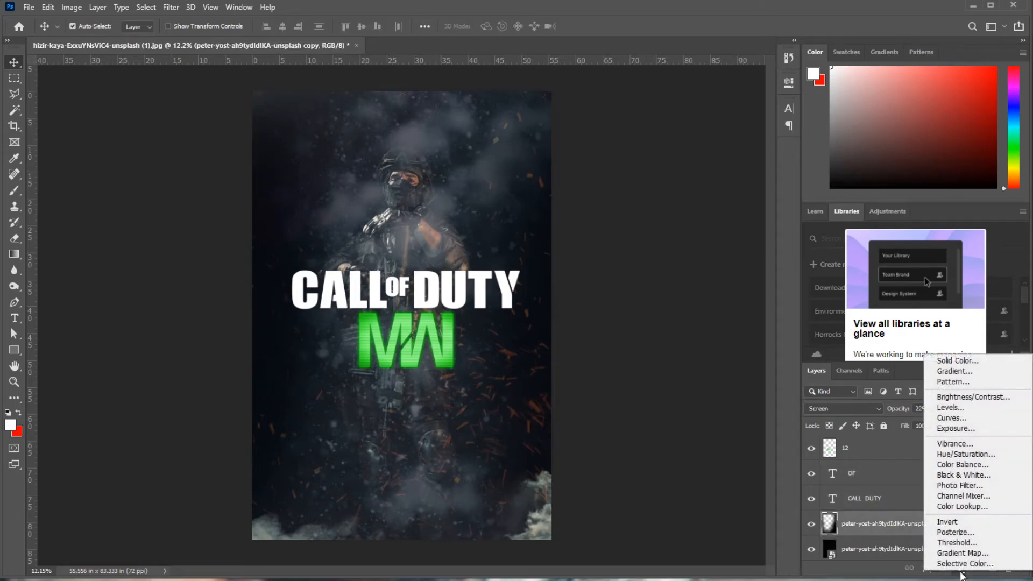
pyautogui.click(965, 455)
pyautogui.moveTo(684, 167)
pyautogui.mouseDown()
pyautogui.moveTo(667, 166)
pyautogui.moveTo(698, 167)
pyautogui.moveTo(669, 170)
pyautogui.mouseUp()
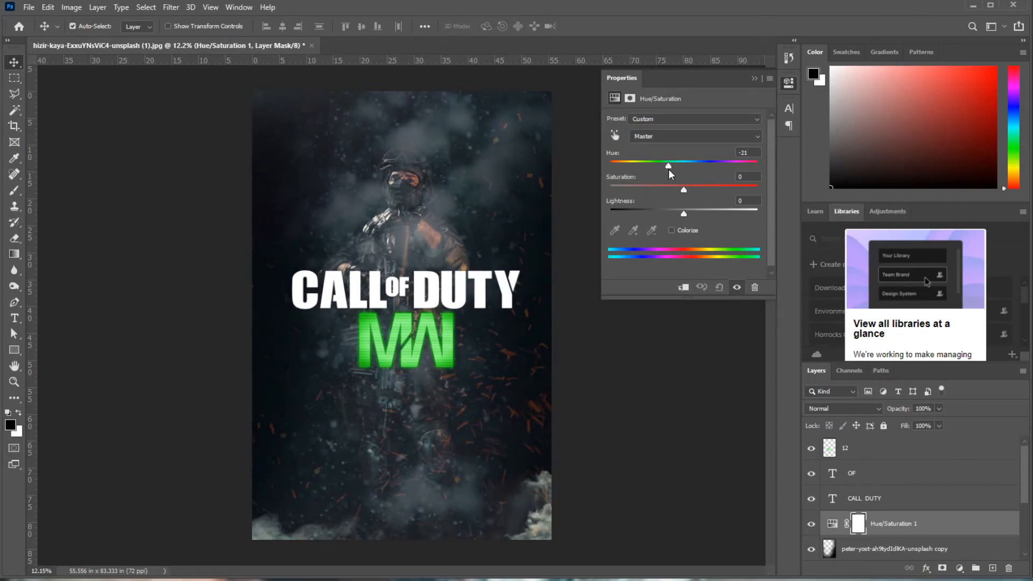
pyautogui.click(754, 79)
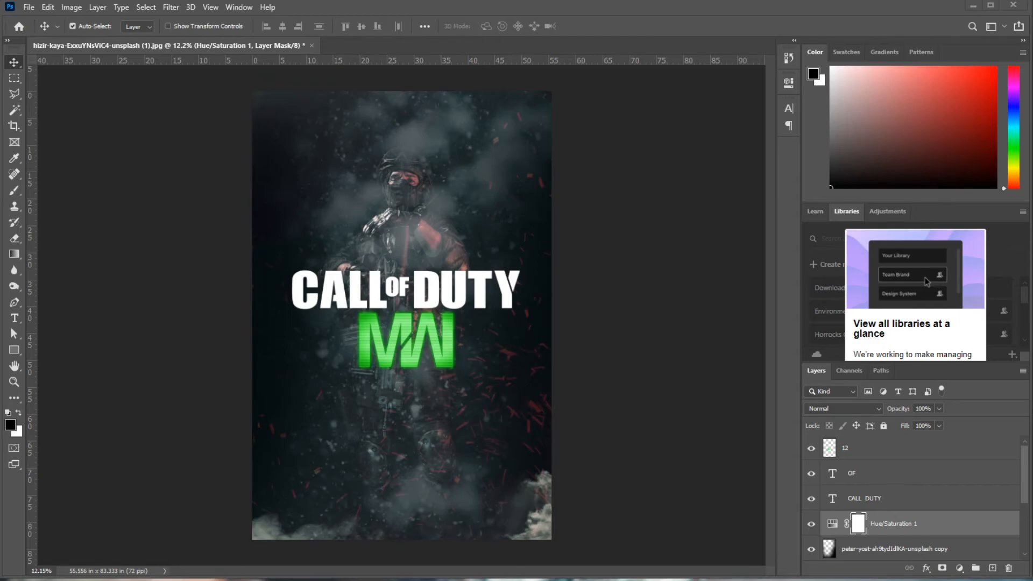
# - Place the grunge texture image over the title, scale it to the title's width and move its layer above the OF text layer
pyautogui.moveTo(756, 404); pyautogui.dragTo(524, 228)
pyautogui.moveTo(393, 298); pyautogui.dragTo(293, 294)
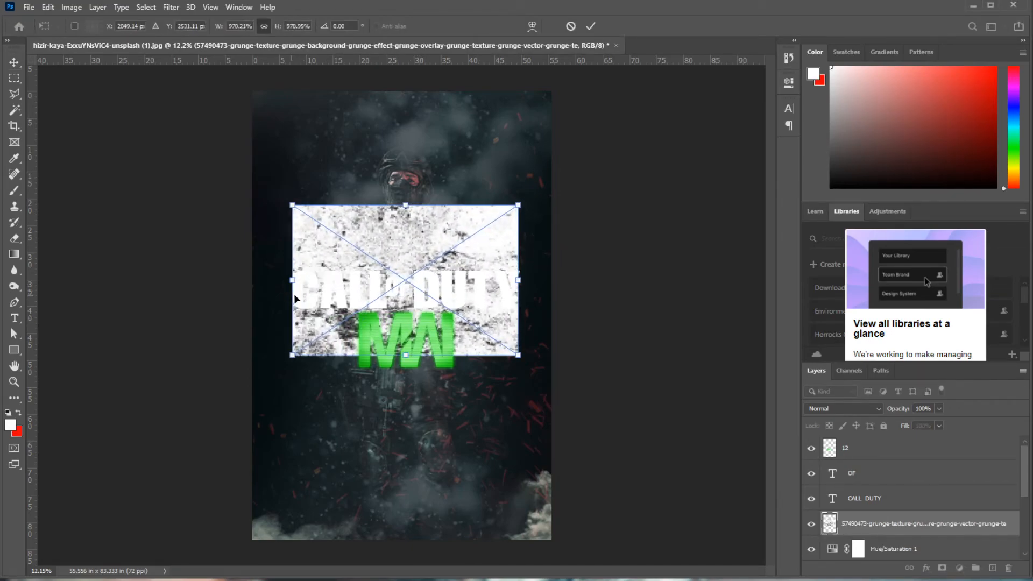
pyautogui.press('Return')
pyautogui.moveTo(896, 524); pyautogui.dragTo(888, 463)
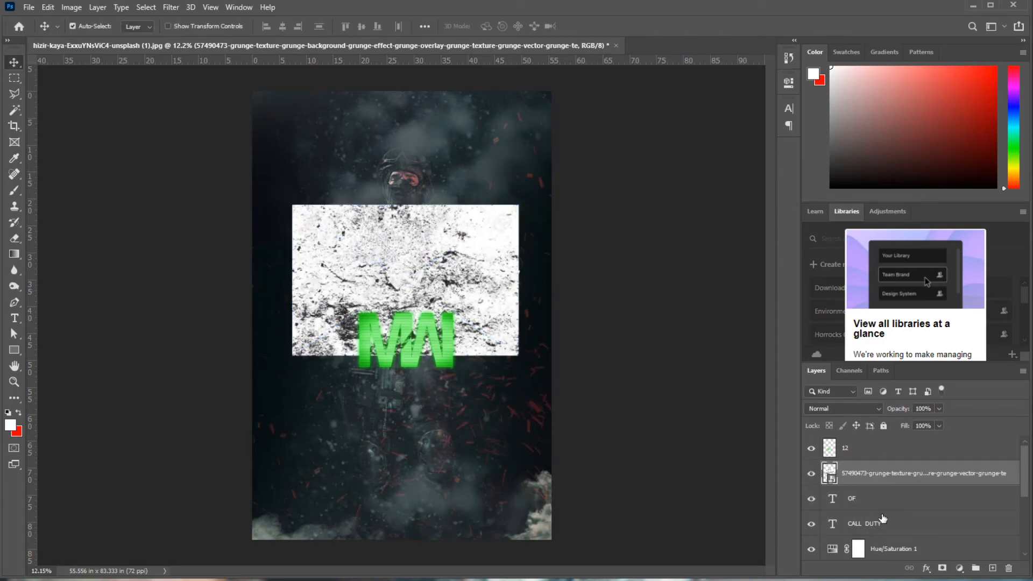
# - Select the area outside the CALL DUTY letters, rasterize the grunge texture, delete it in that area and clear the selection
pyautogui.click(884, 522)
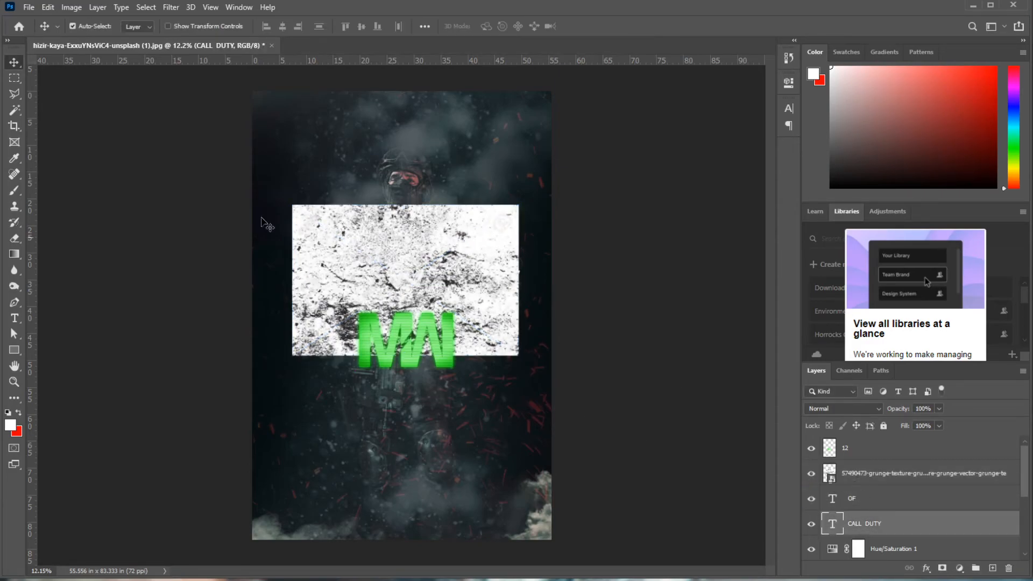
pyautogui.click(17, 105)
pyautogui.click(279, 194)
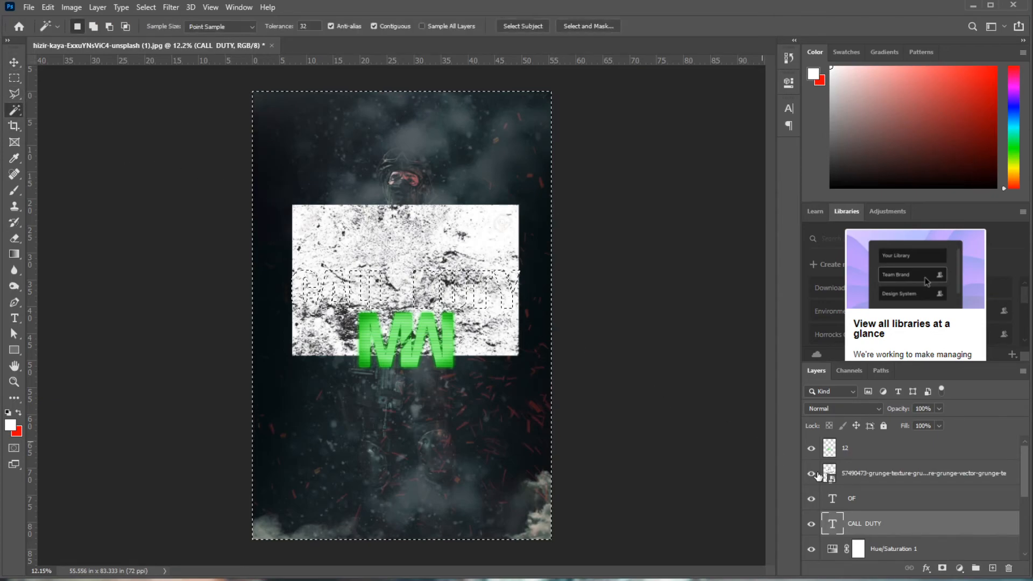
pyautogui.click(865, 475)
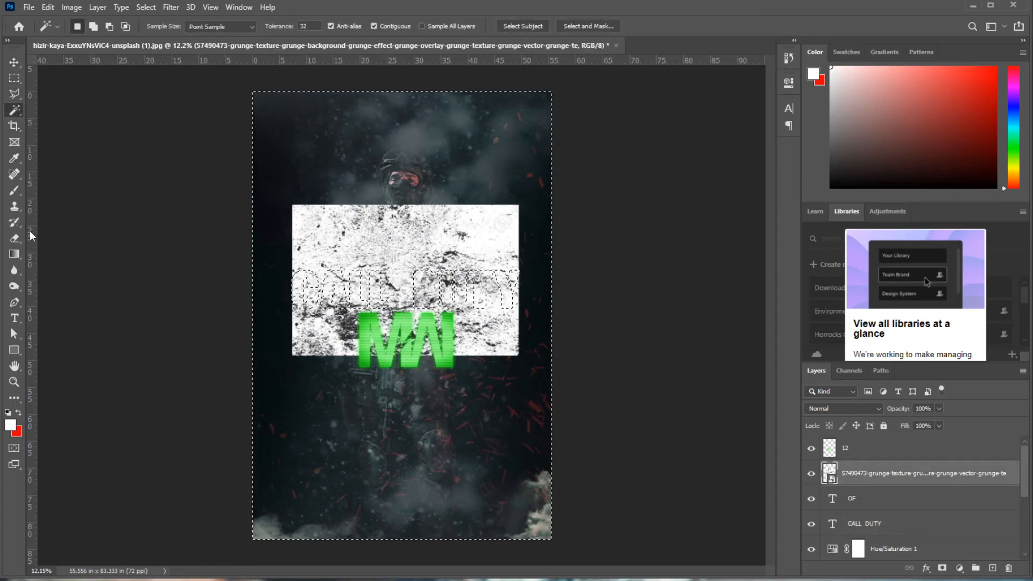
pyautogui.press('e')
pyautogui.click(335, 285)
pyautogui.click(499, 245)
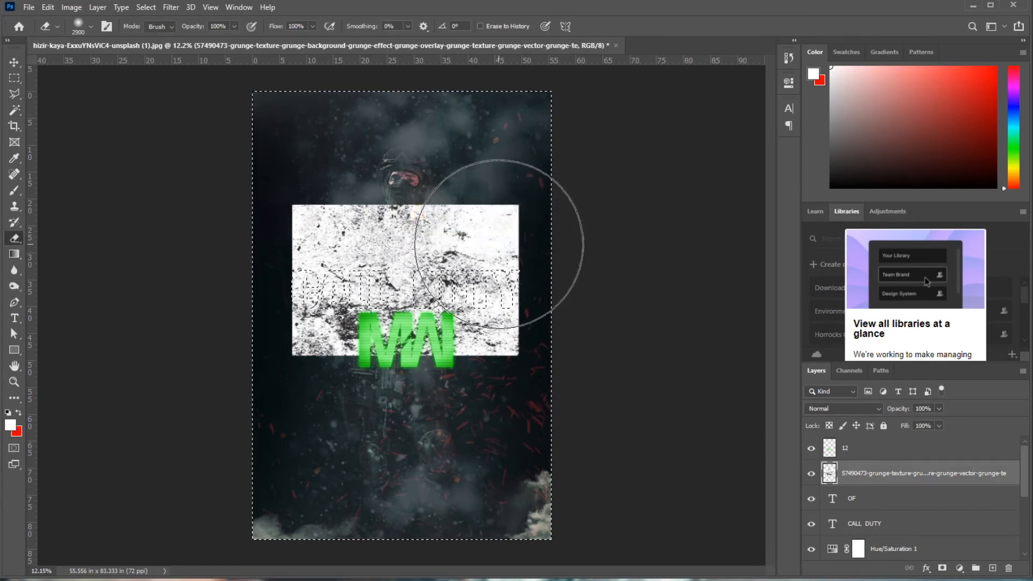
pyautogui.press('Delete')
pyautogui.press('m')
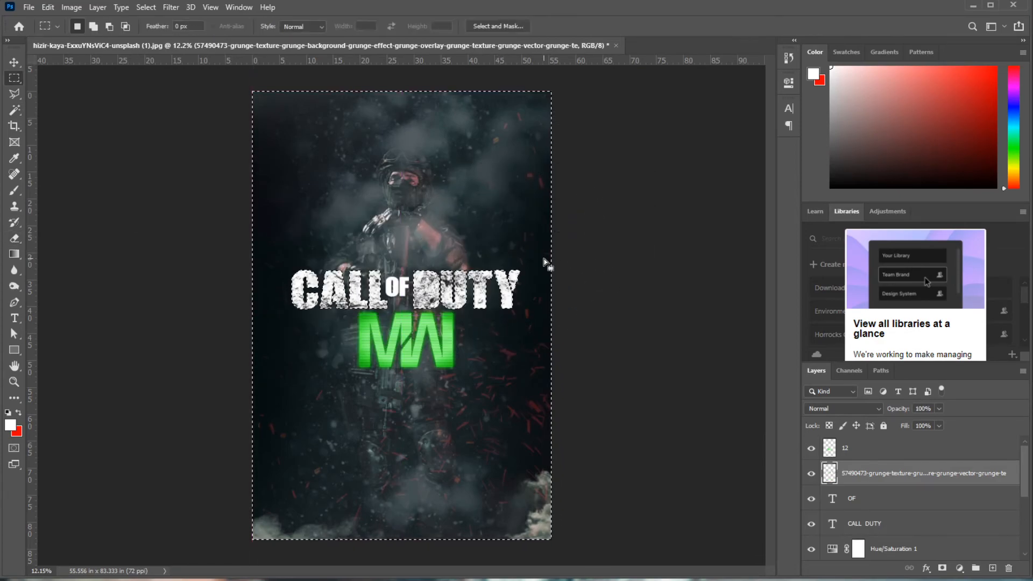
pyautogui.keyDown('ctrl'); pyautogui.click(472, 306); pyautogui.keyUp('ctrl')
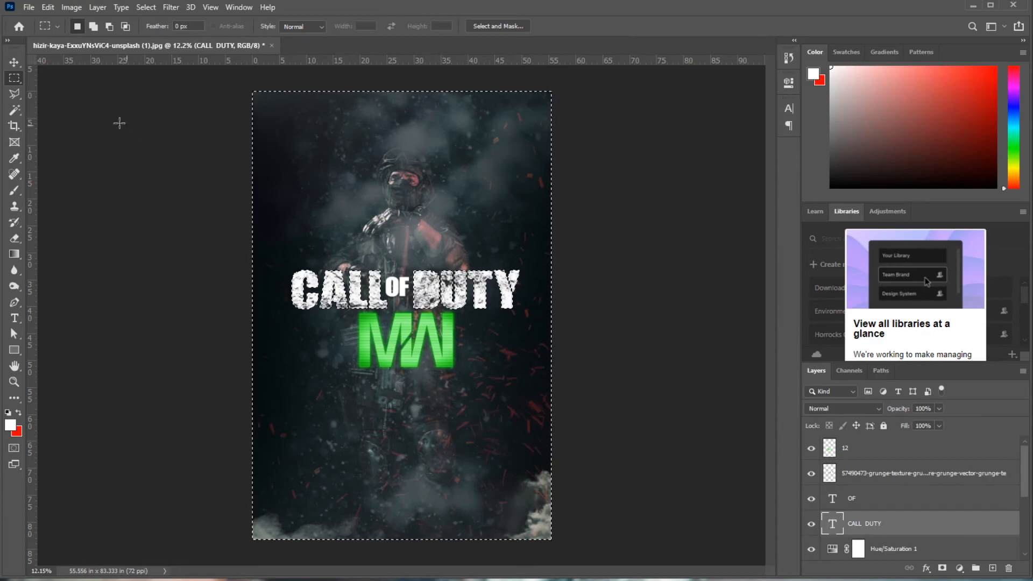
pyautogui.click(16, 111)
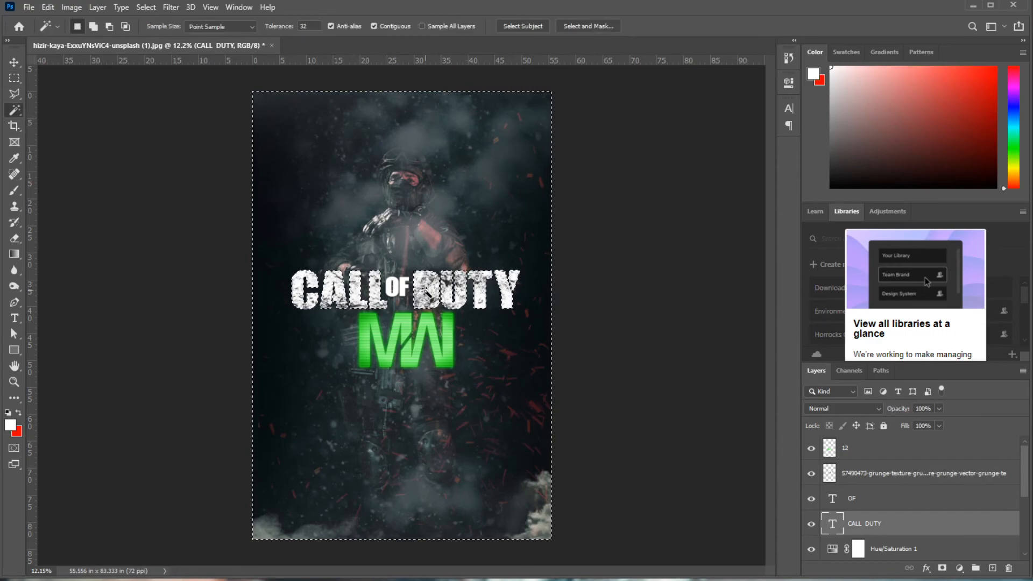
pyautogui.click(431, 291)
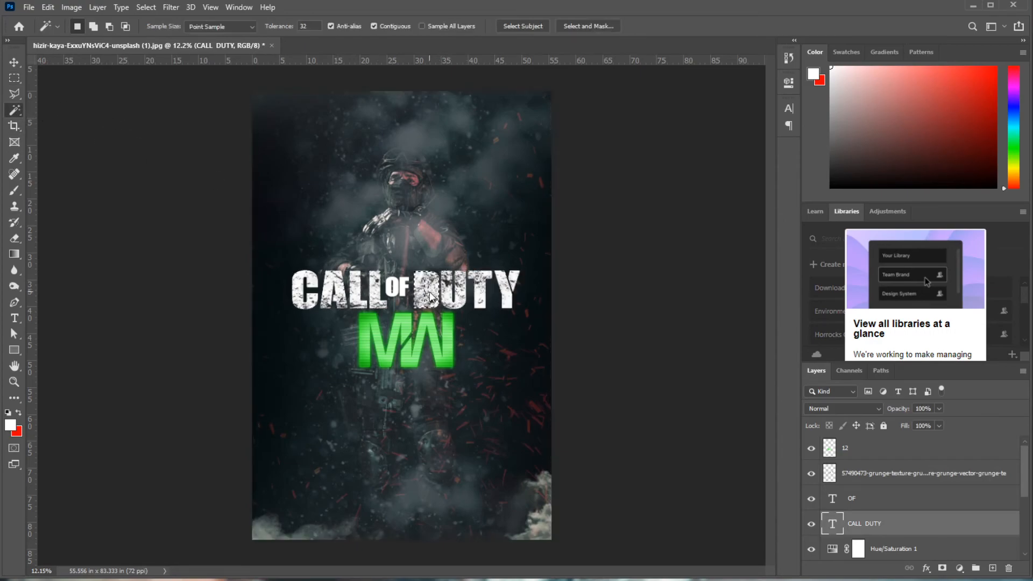
pyautogui.click(873, 477)
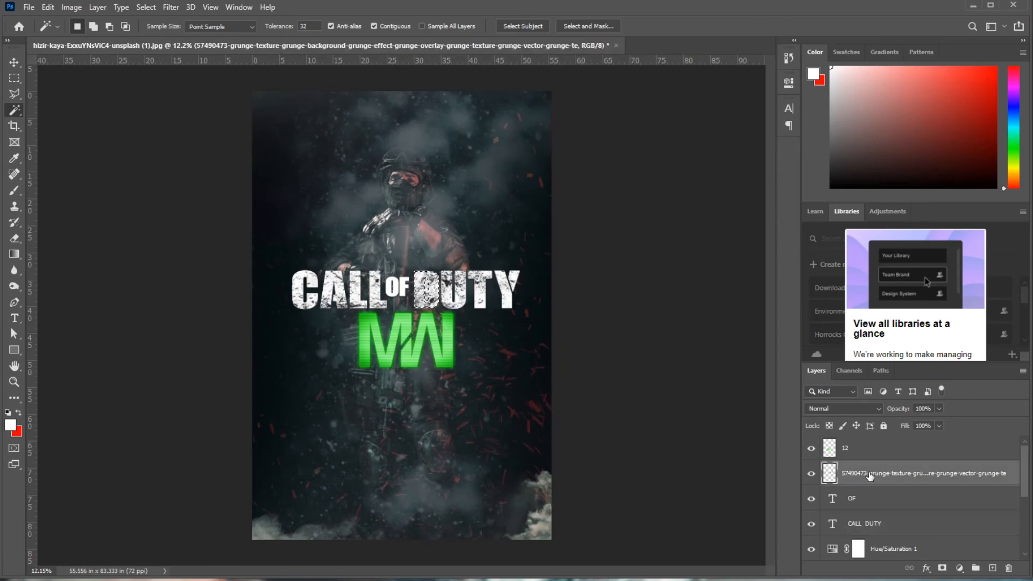
pyautogui.press('z')
pyautogui.click(422, 297)
pyautogui.press('w')
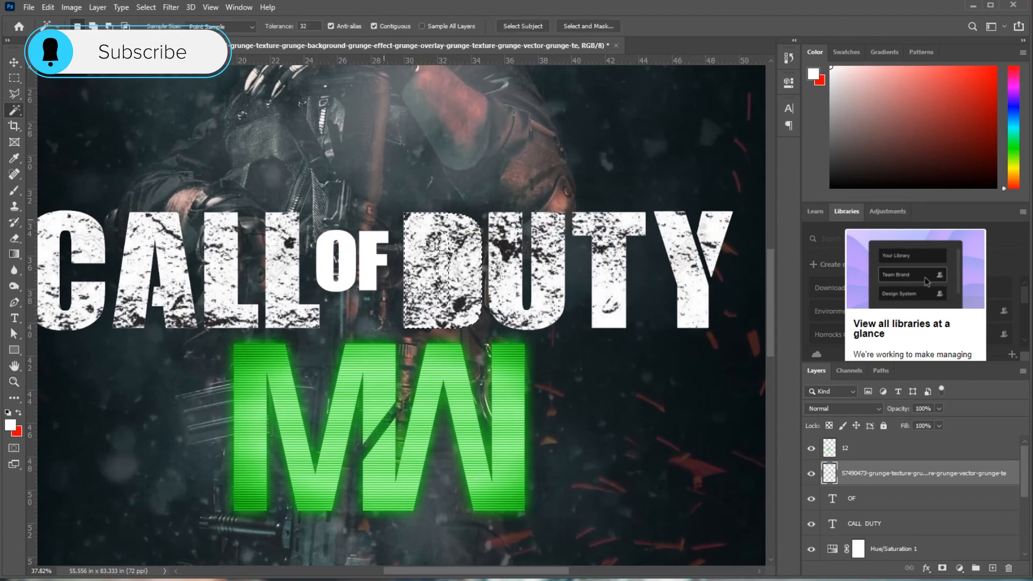
pyautogui.hotkey('ctrl', 'd')
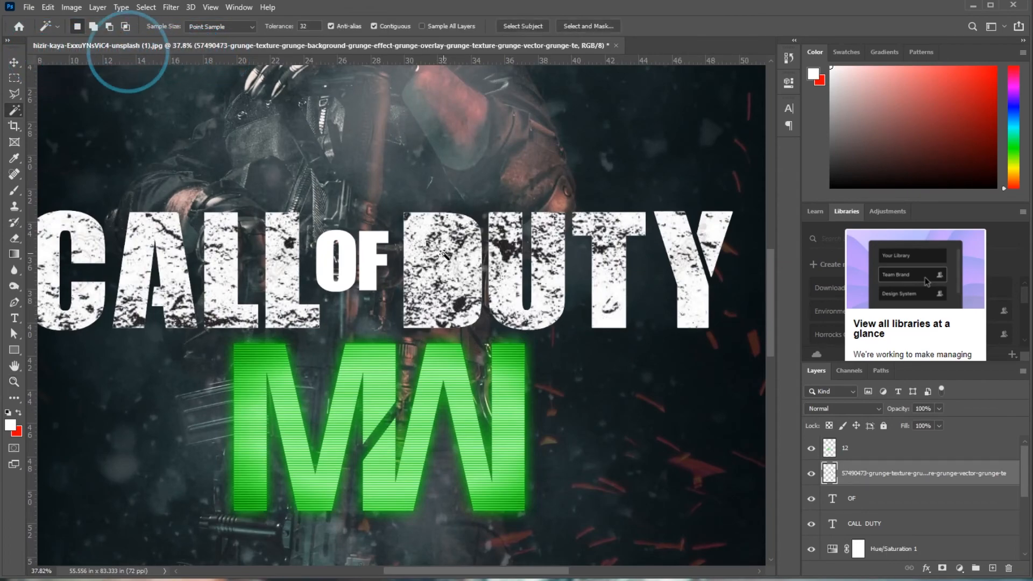
pyautogui.click(895, 522)
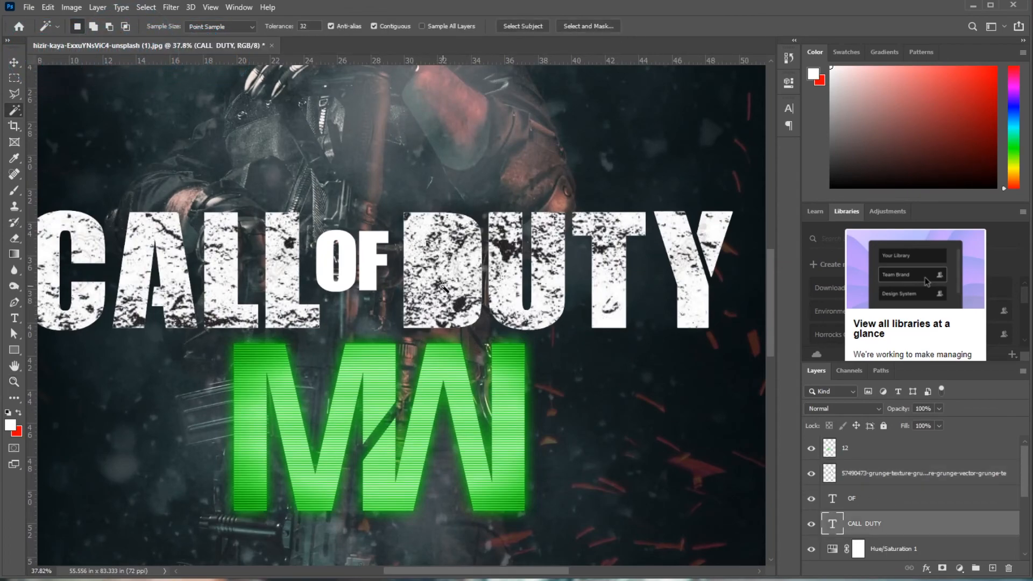
# - Lower the opacity of the grunge texture layer on the CALL DUTY letters to 40%
pyautogui.click(867, 479)
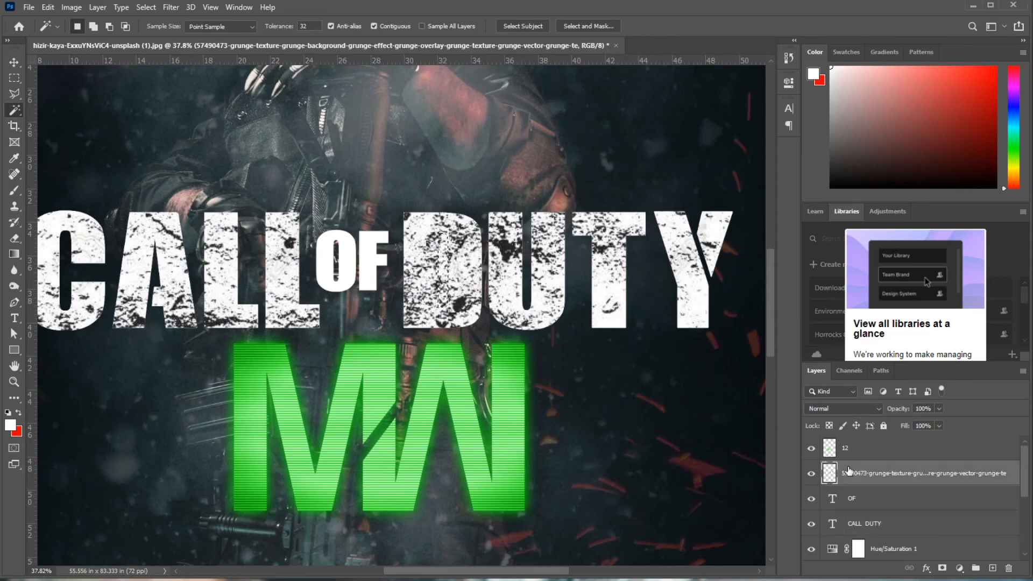
pyautogui.press('z')
pyautogui.moveTo(536, 336); pyautogui.dragTo(436, 280)
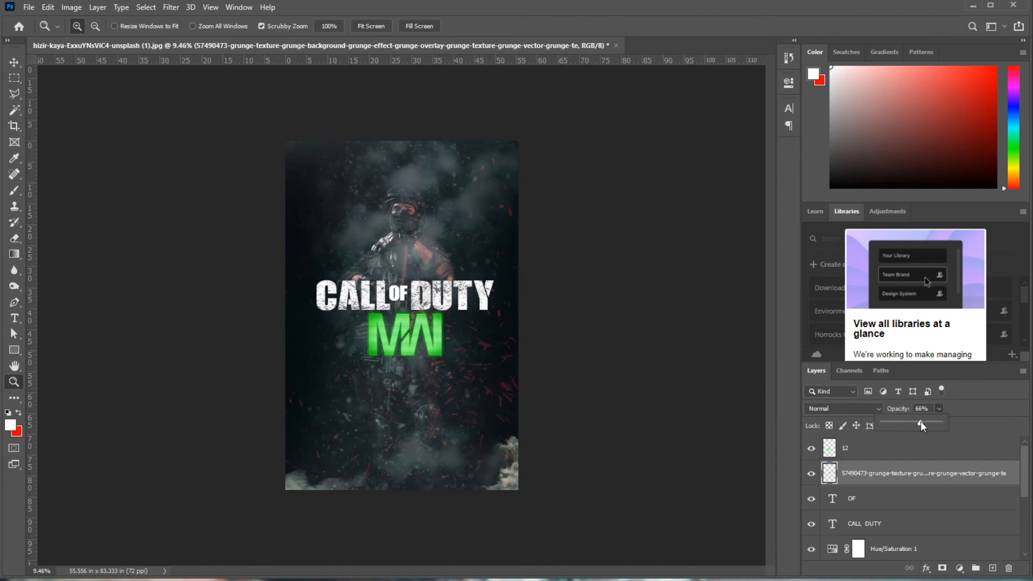
pyautogui.moveTo(907, 422); pyautogui.dragTo(906, 422)
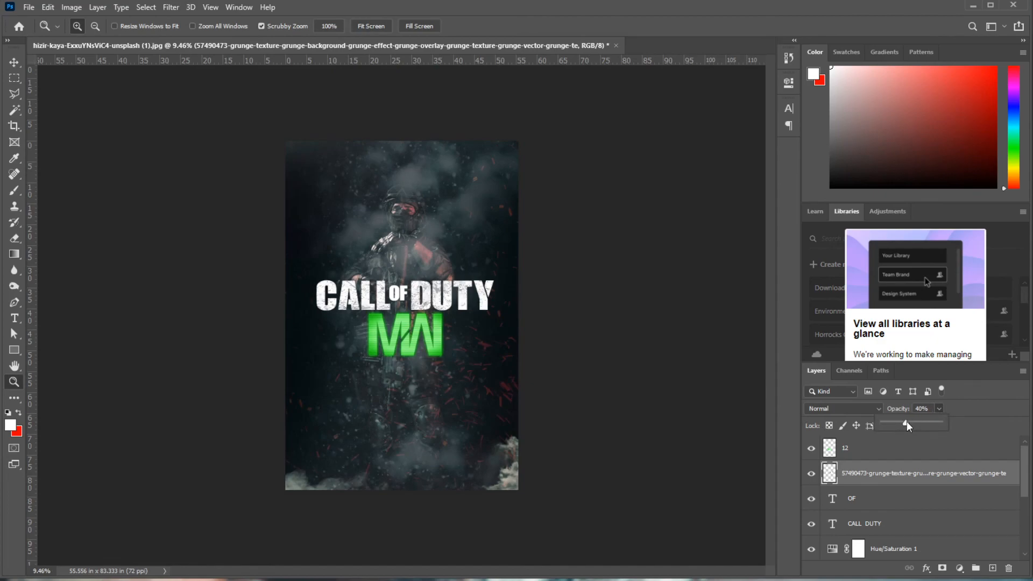
pyautogui.click(400, 285)
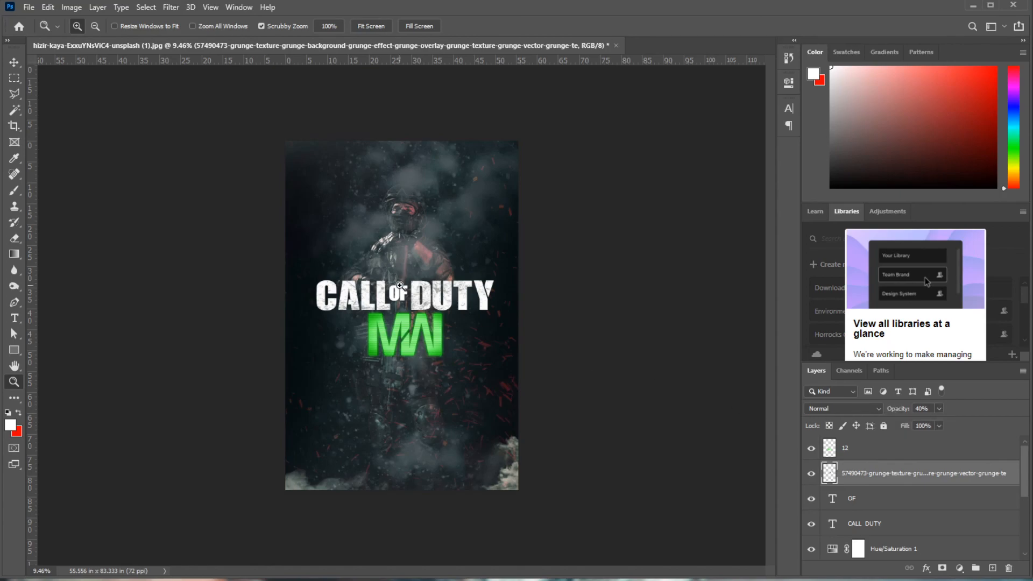